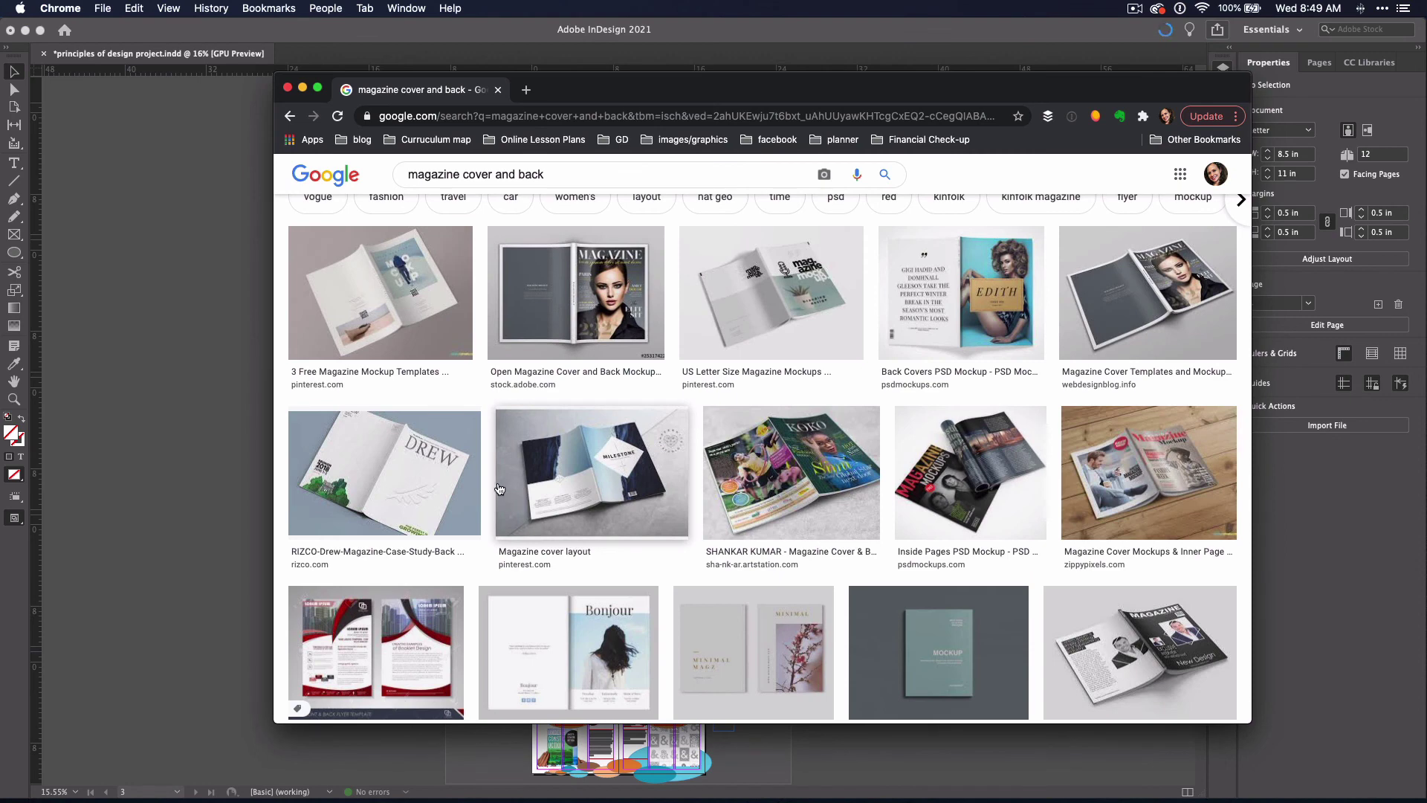
Step: Examine several magazine mockups in the image results for how their front and back covers relate, including Milestone, Edith and Koko
left_click(392, 314)
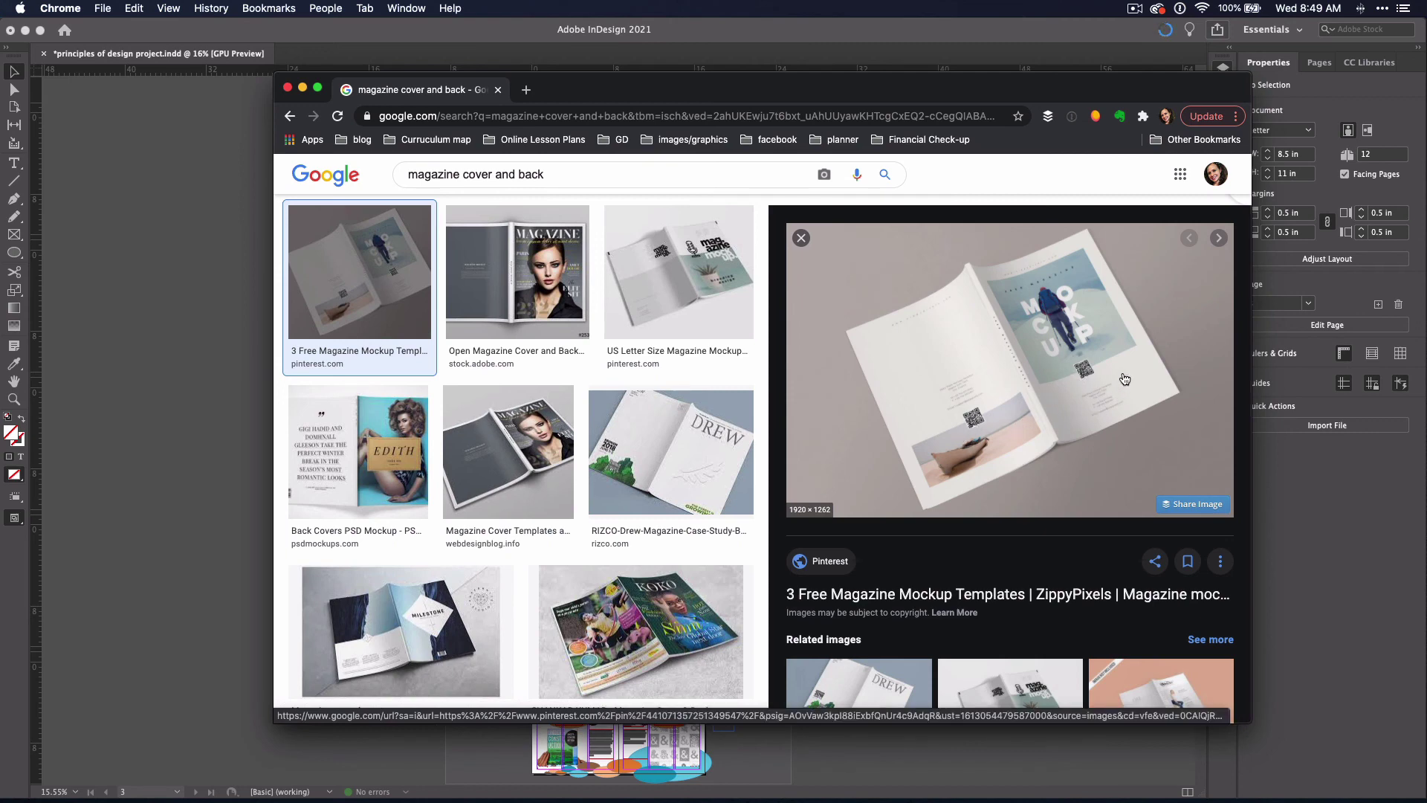
key("Right")
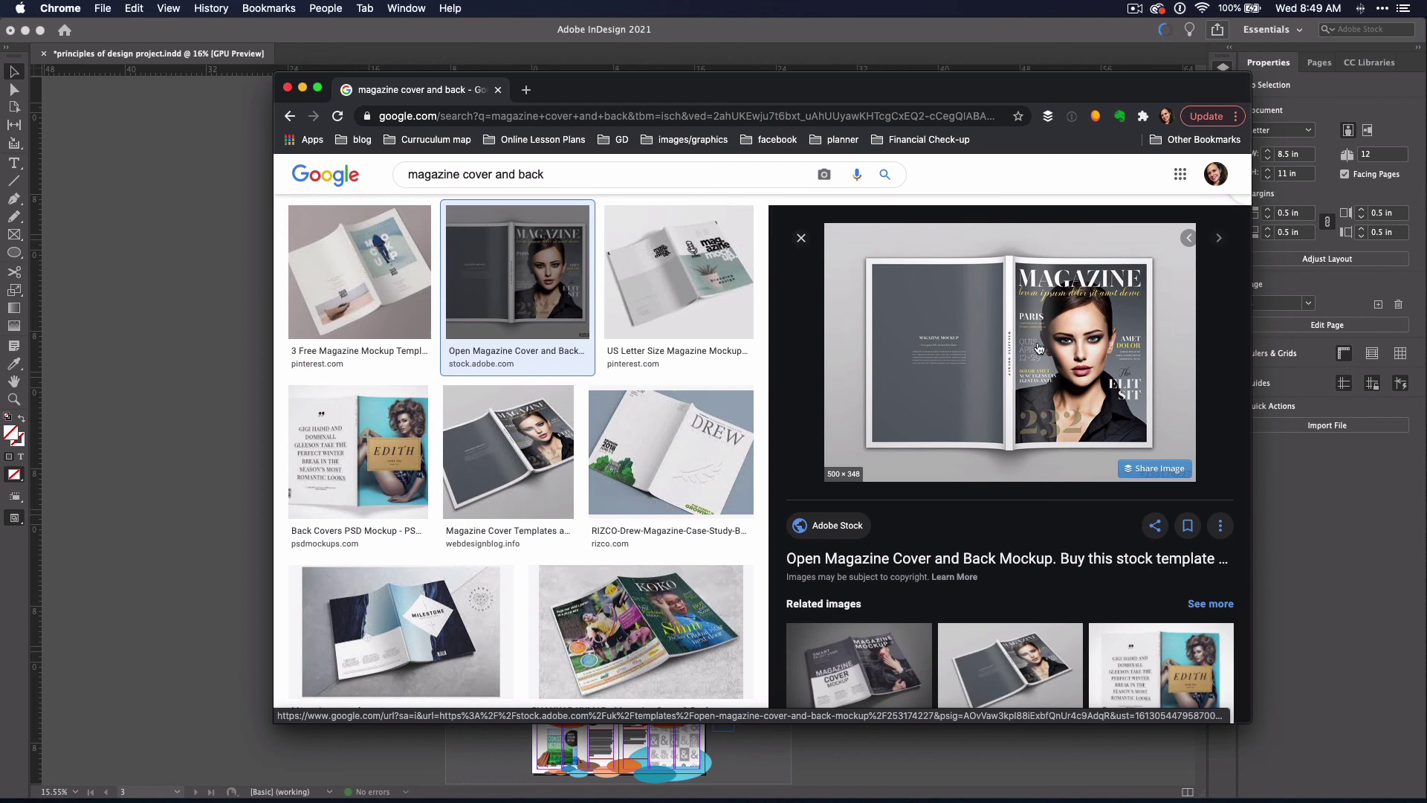
left_click(688, 279)
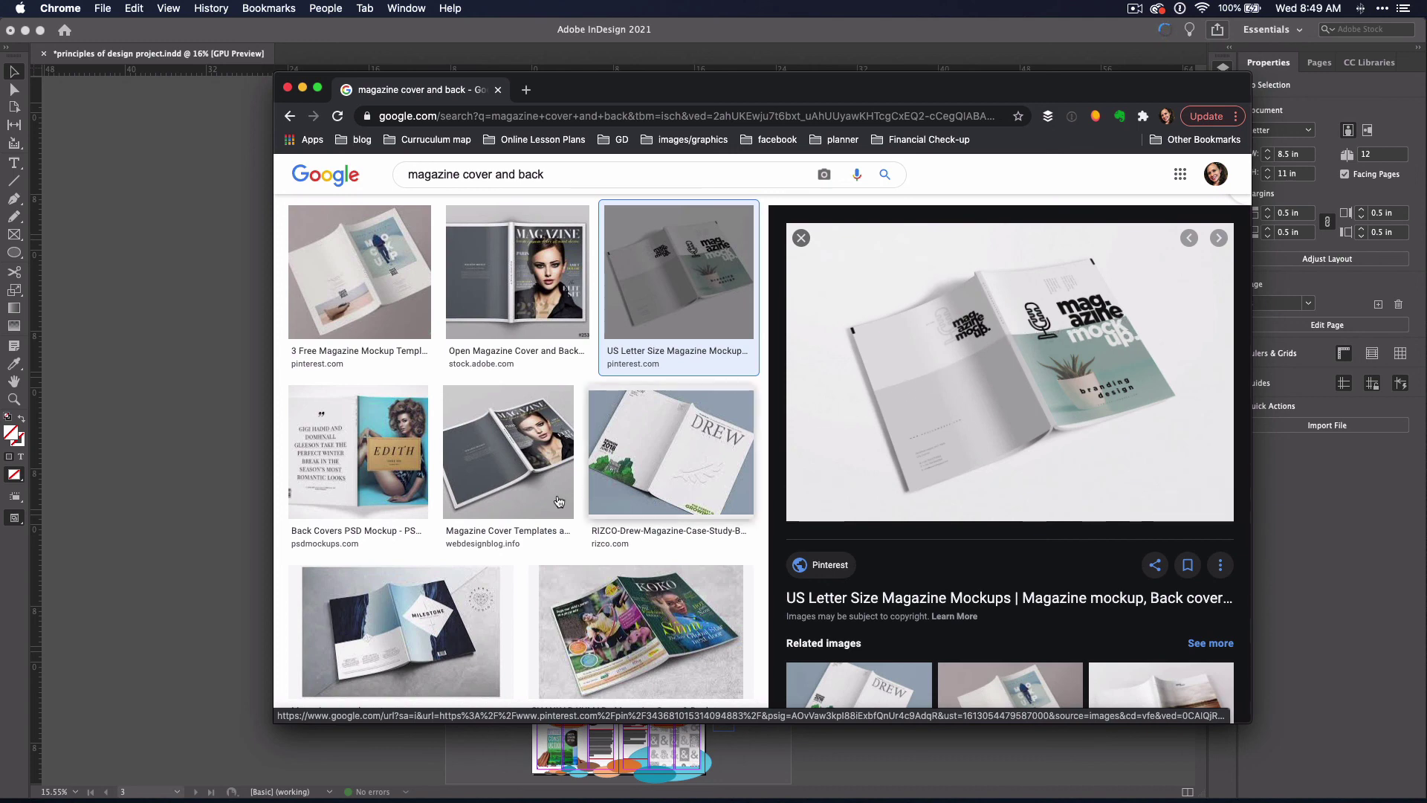
left_click(439, 621)
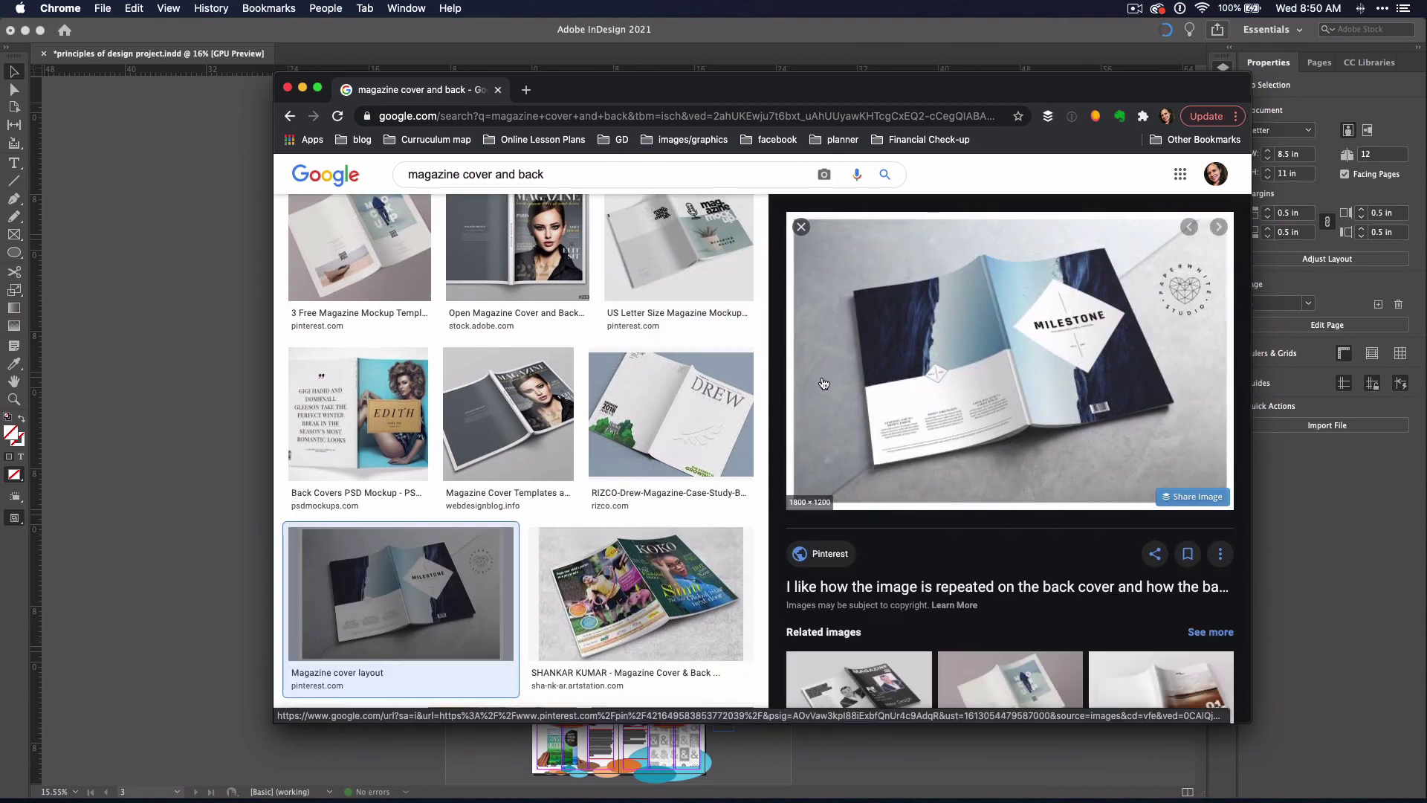
left_click(347, 435)
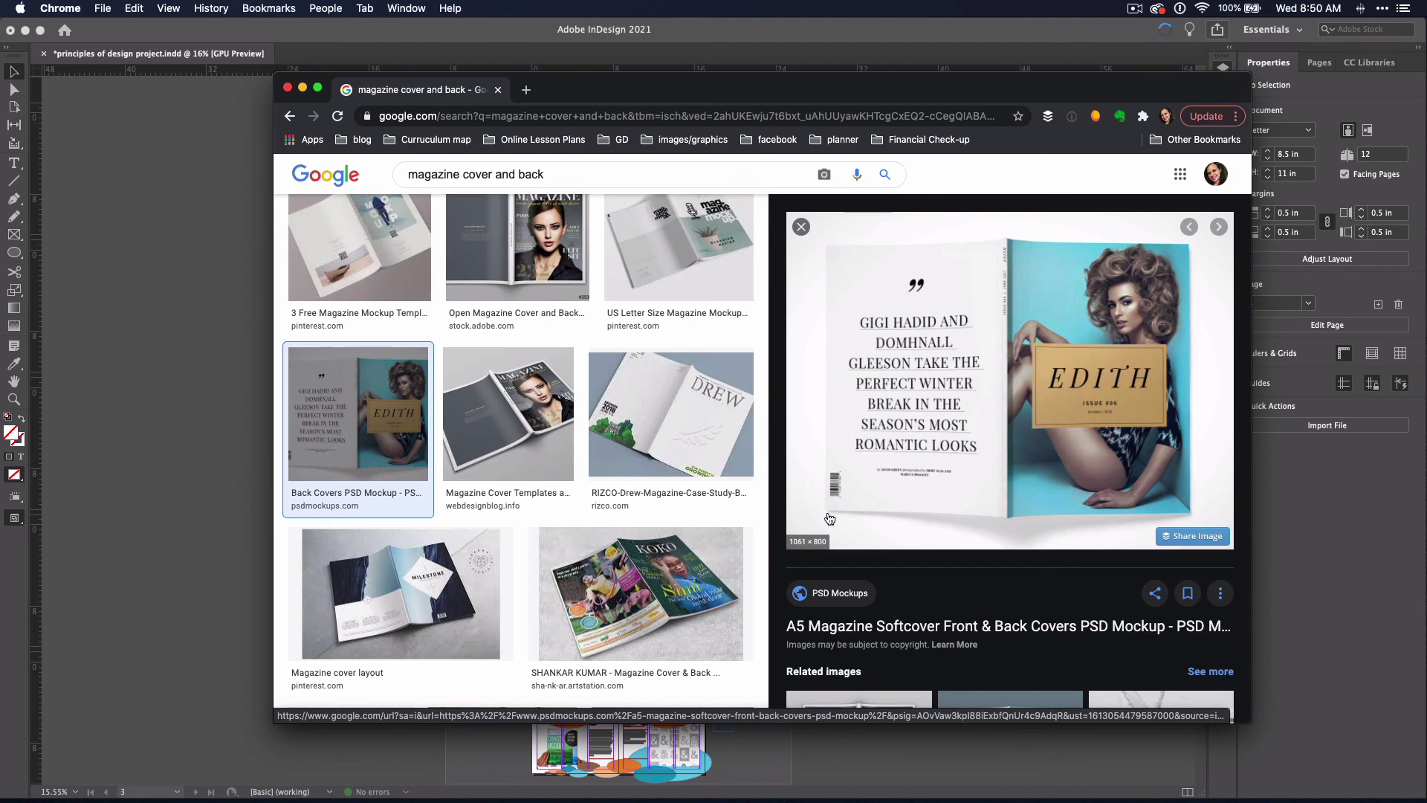
left_click(639, 595)
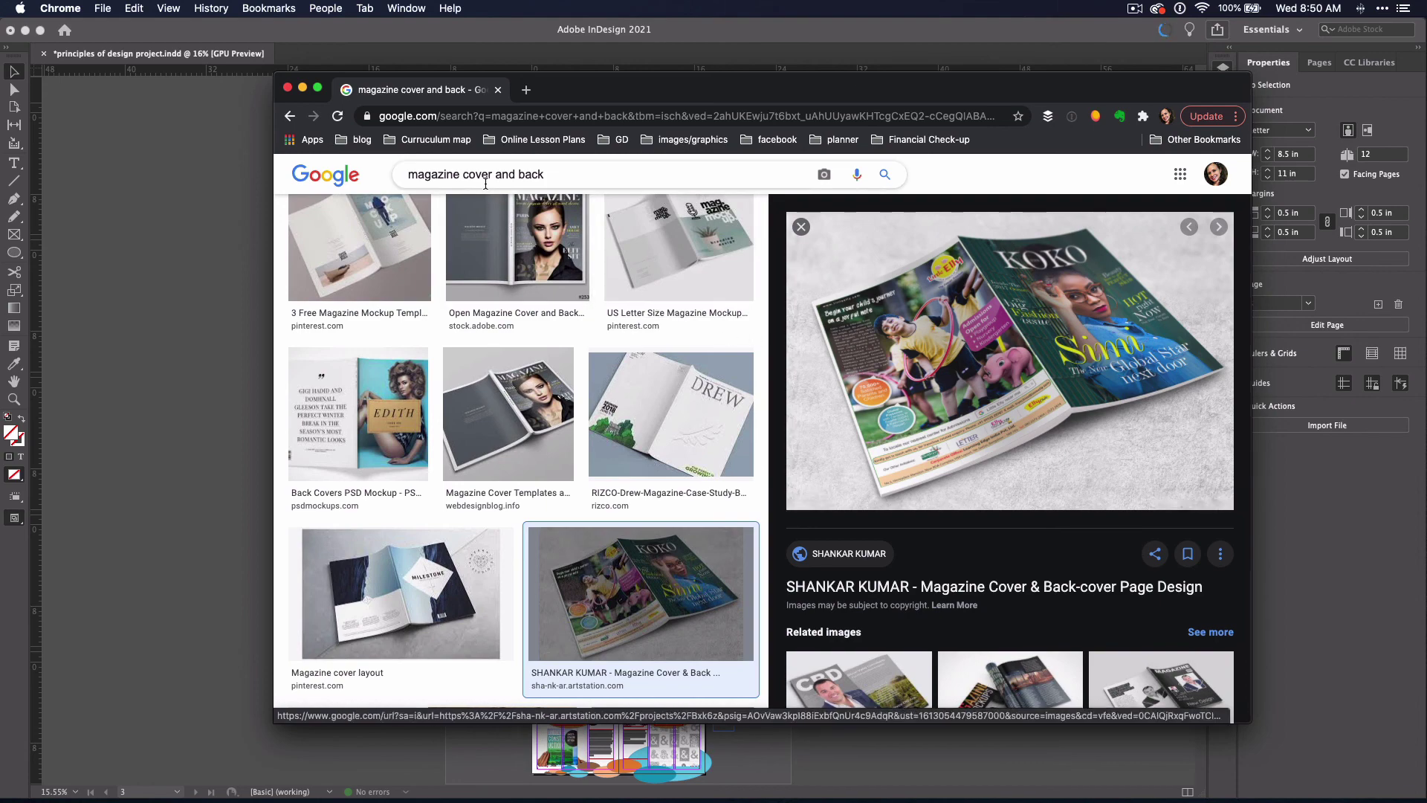
Step: Search Google Images for the cover and back of People, Wired and Country living magazine in turn
double_click(434, 174)
type("People")
key("Return")
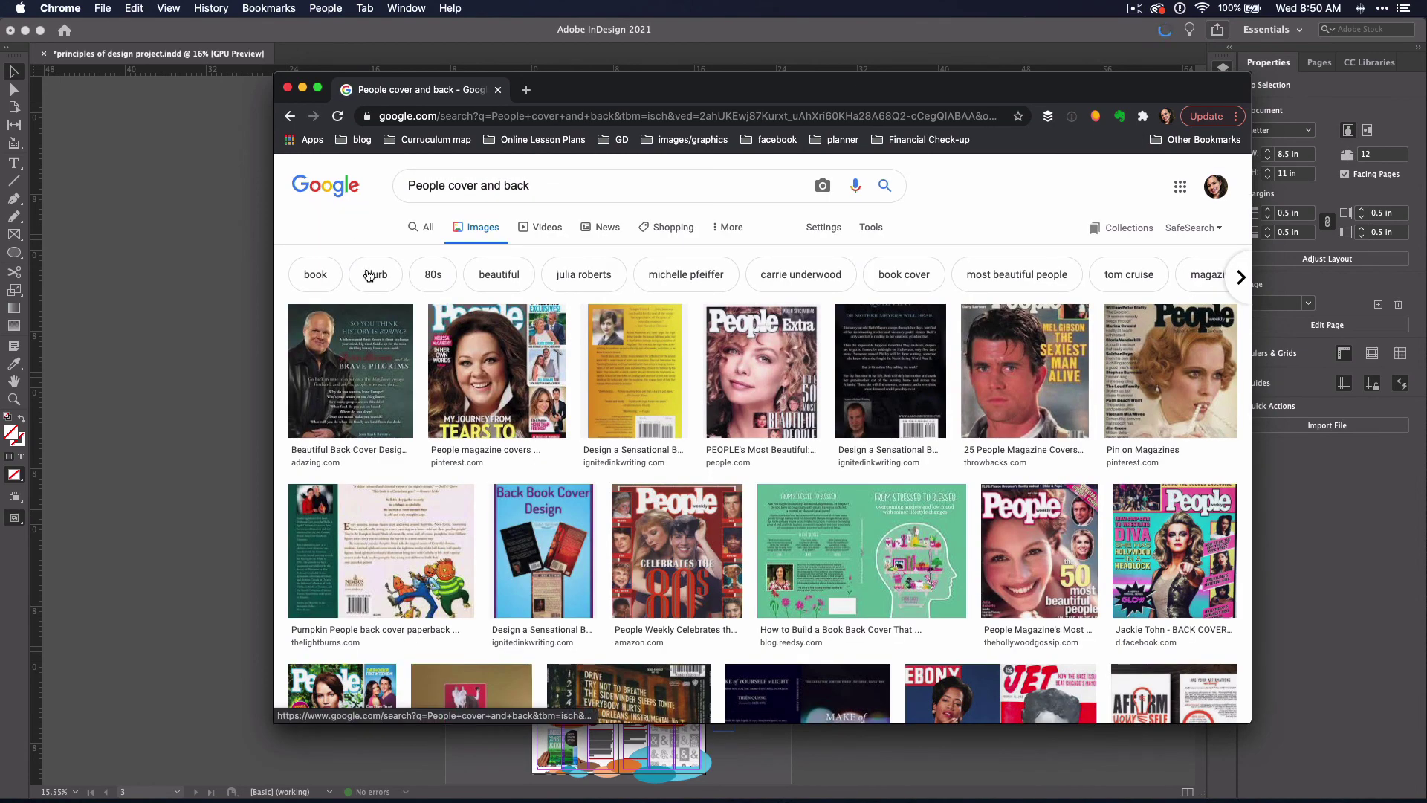
double_click(427, 185)
type("Wired")
key("Return")
double_click(424, 185)
type("Country living magaz")
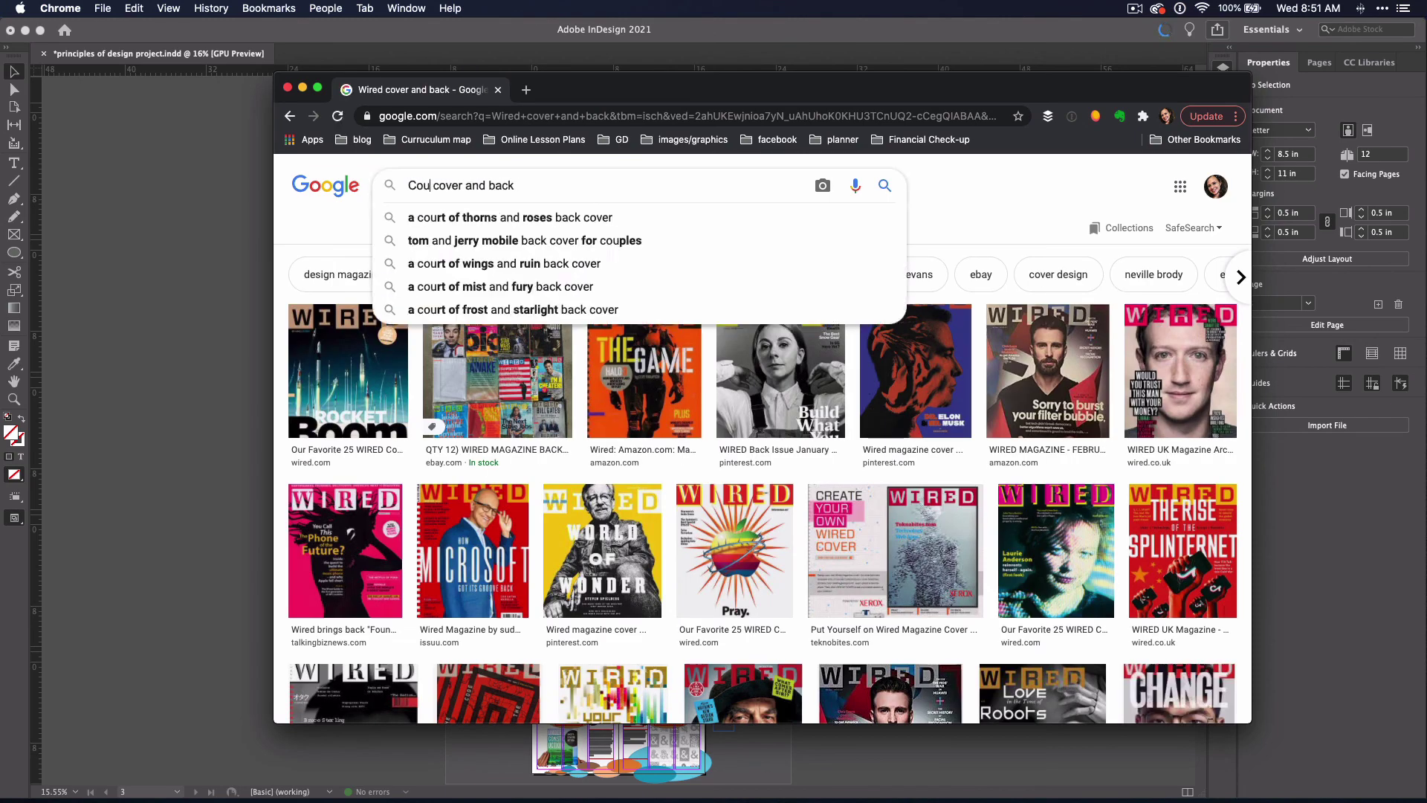
type("ine")
key("Return")
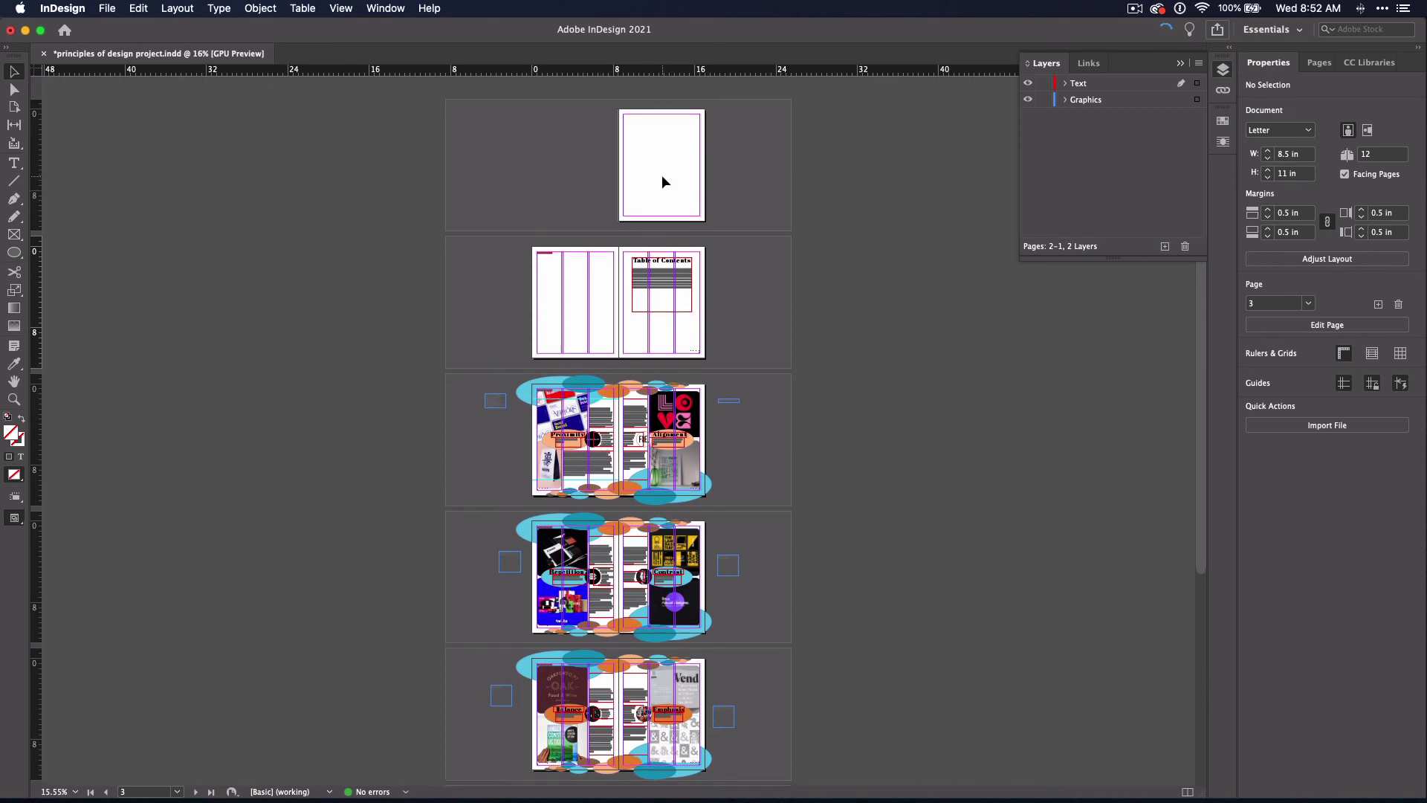
Step: Switch to InDesign and add a horizontal guide at 2 in on the Table of Contents page, with the Pen tool active
scroll(662, 175, "down", 10)
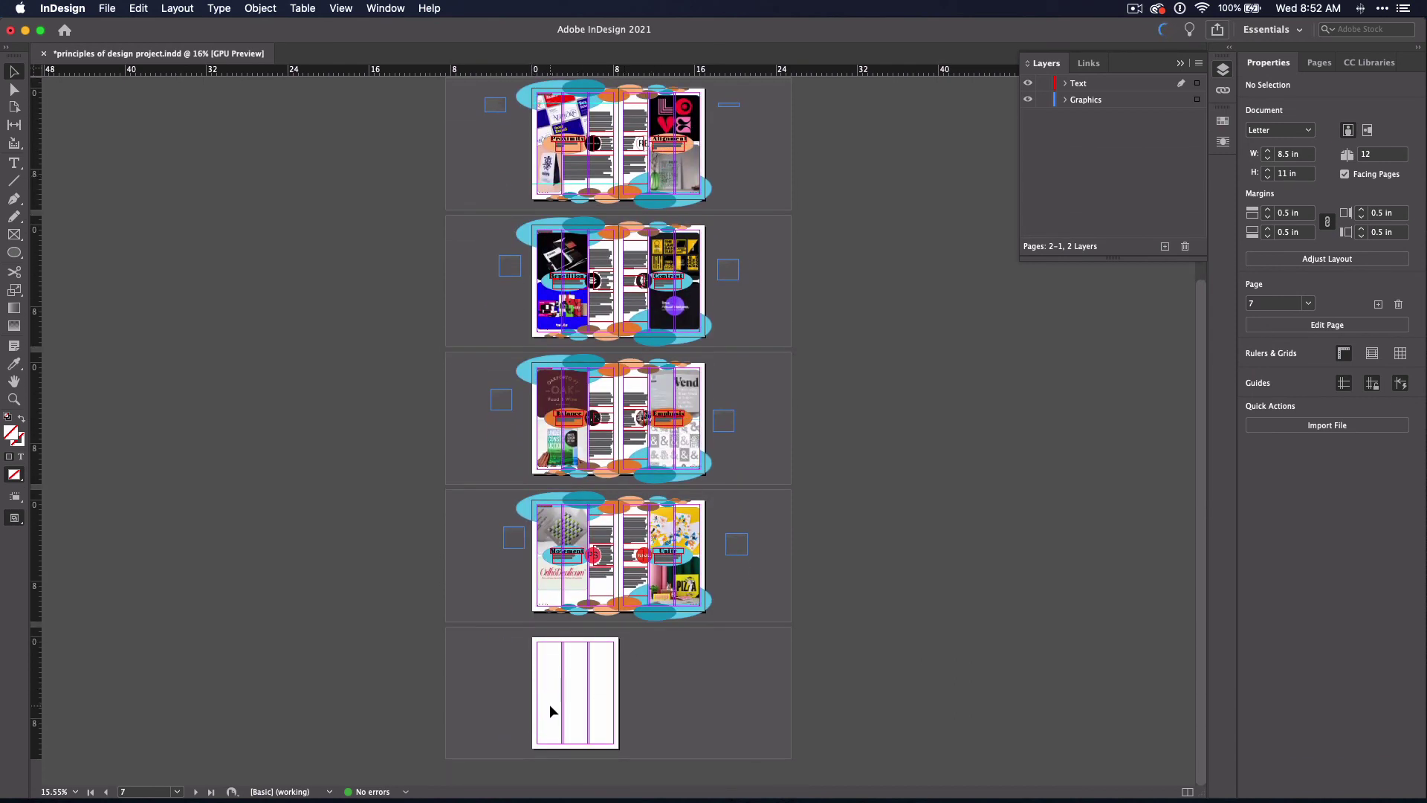
scroll(550, 703, "up", 10)
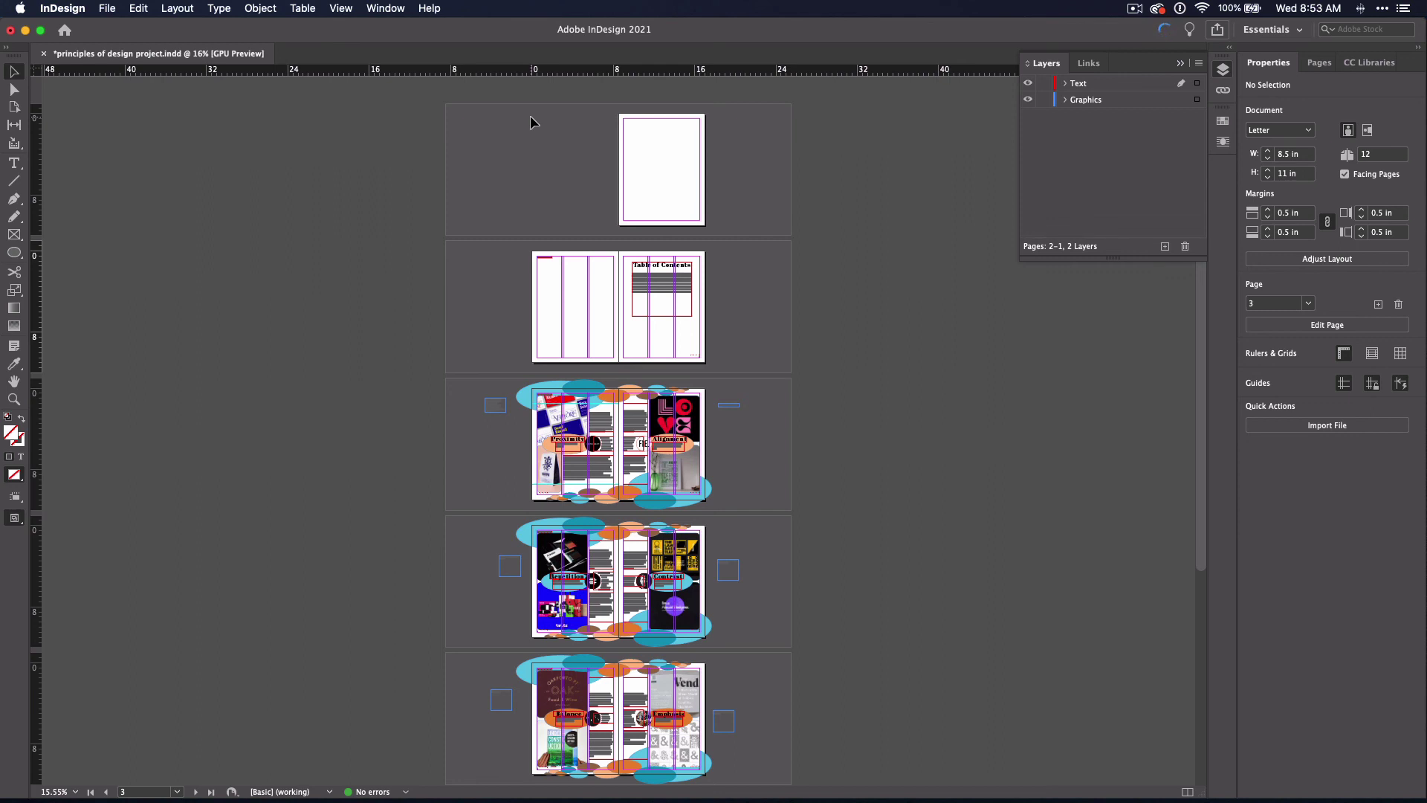
left_click(13, 199)
scroll(583, 279, "up", 4)
scroll(587, 278, "up", 2)
scroll(587, 278, "up", 4)
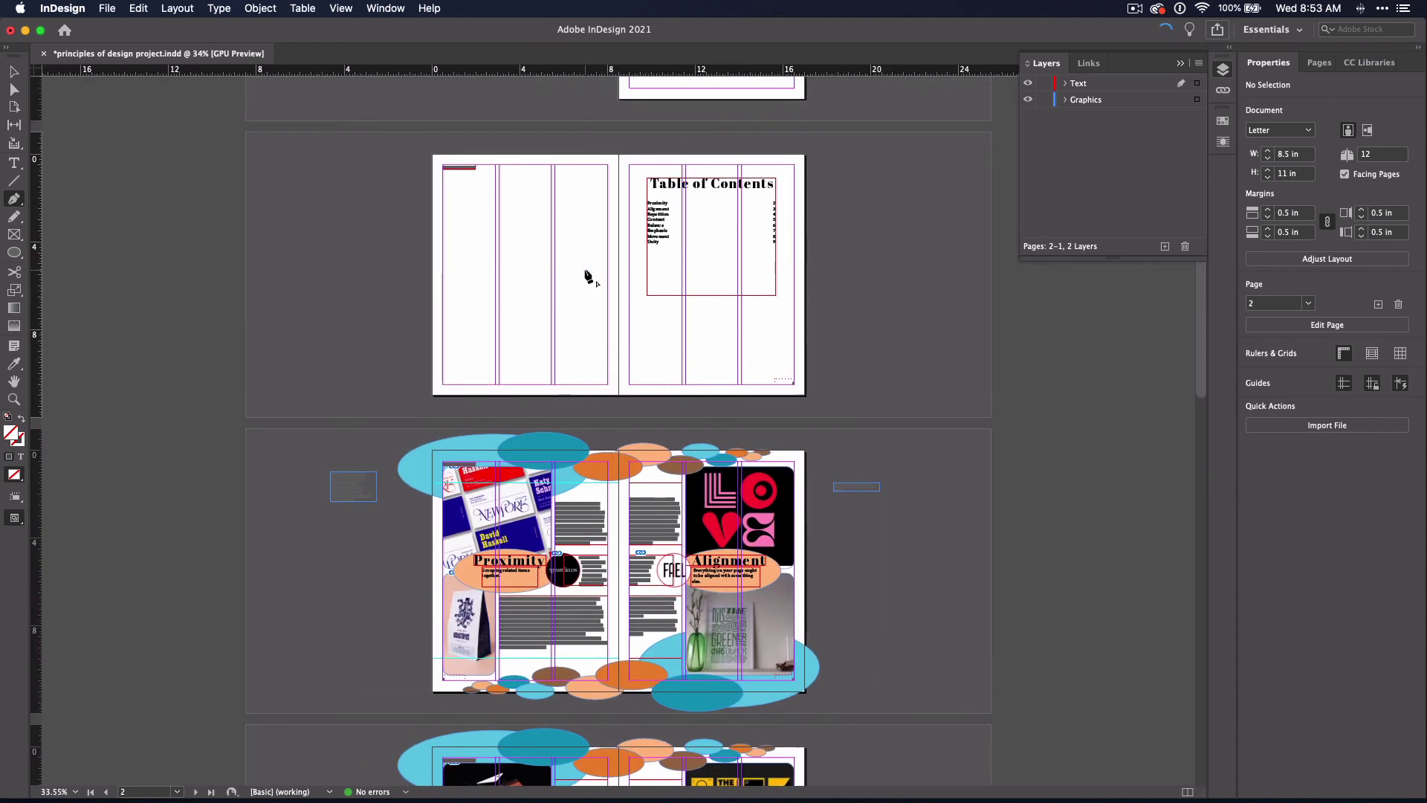
scroll(588, 277, "up", 2)
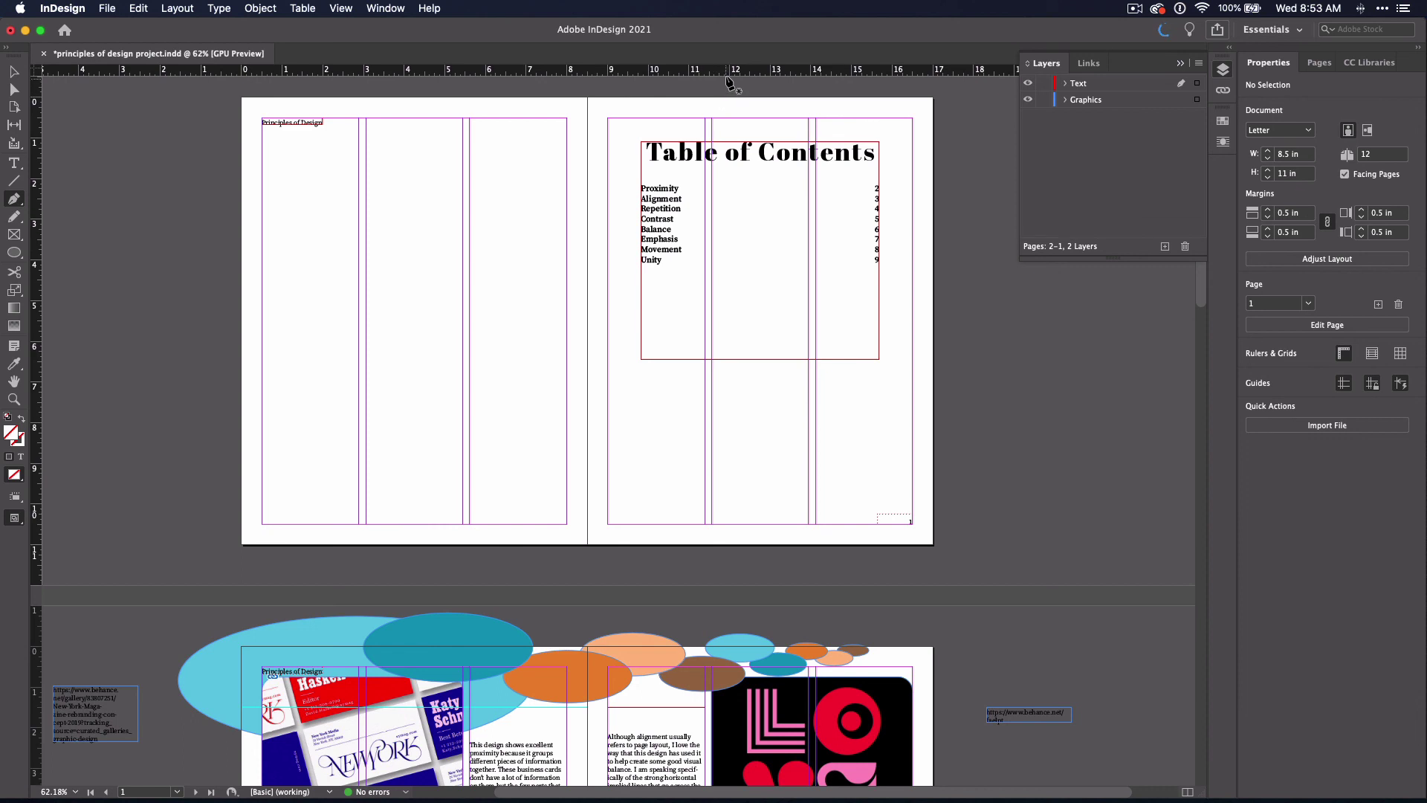
left_click_drag(805, 75, 801, 179)
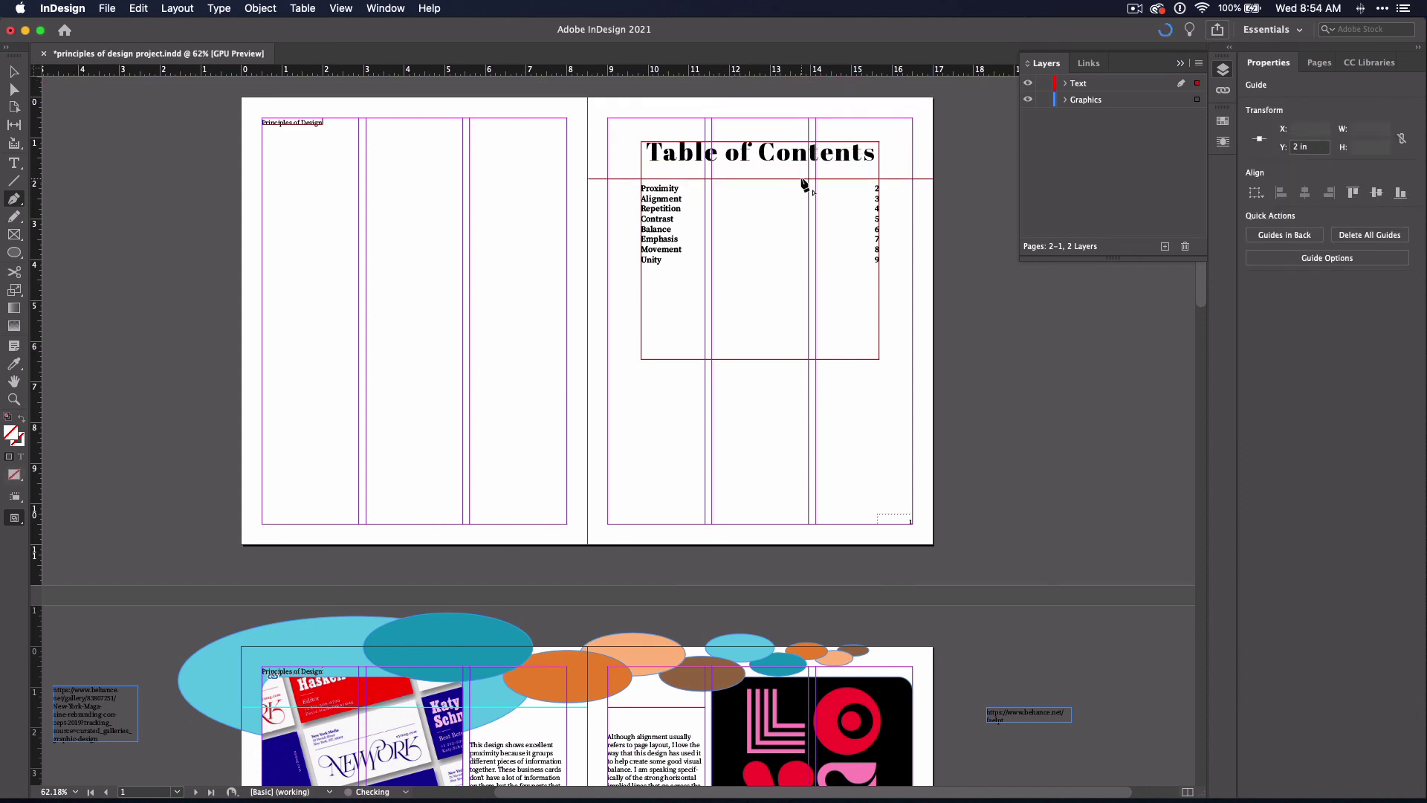
Step: Draw a closed 17 x 3 in Pen shape across the contents spread's top, its lower edge curving through the spine at the 2 in guide
left_click(933, 97)
left_click(933, 219)
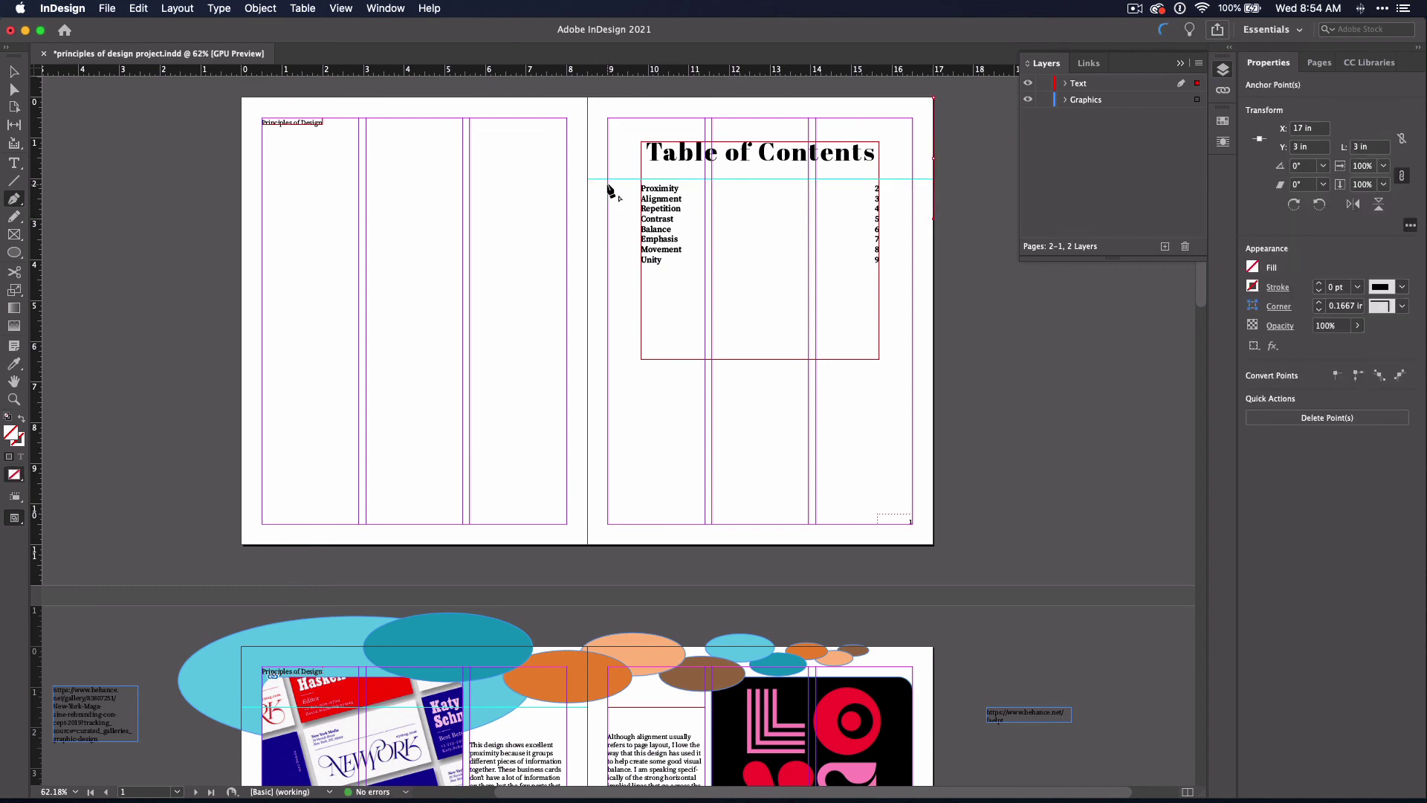
left_click_drag(587, 180, 501, 179)
left_click(243, 97)
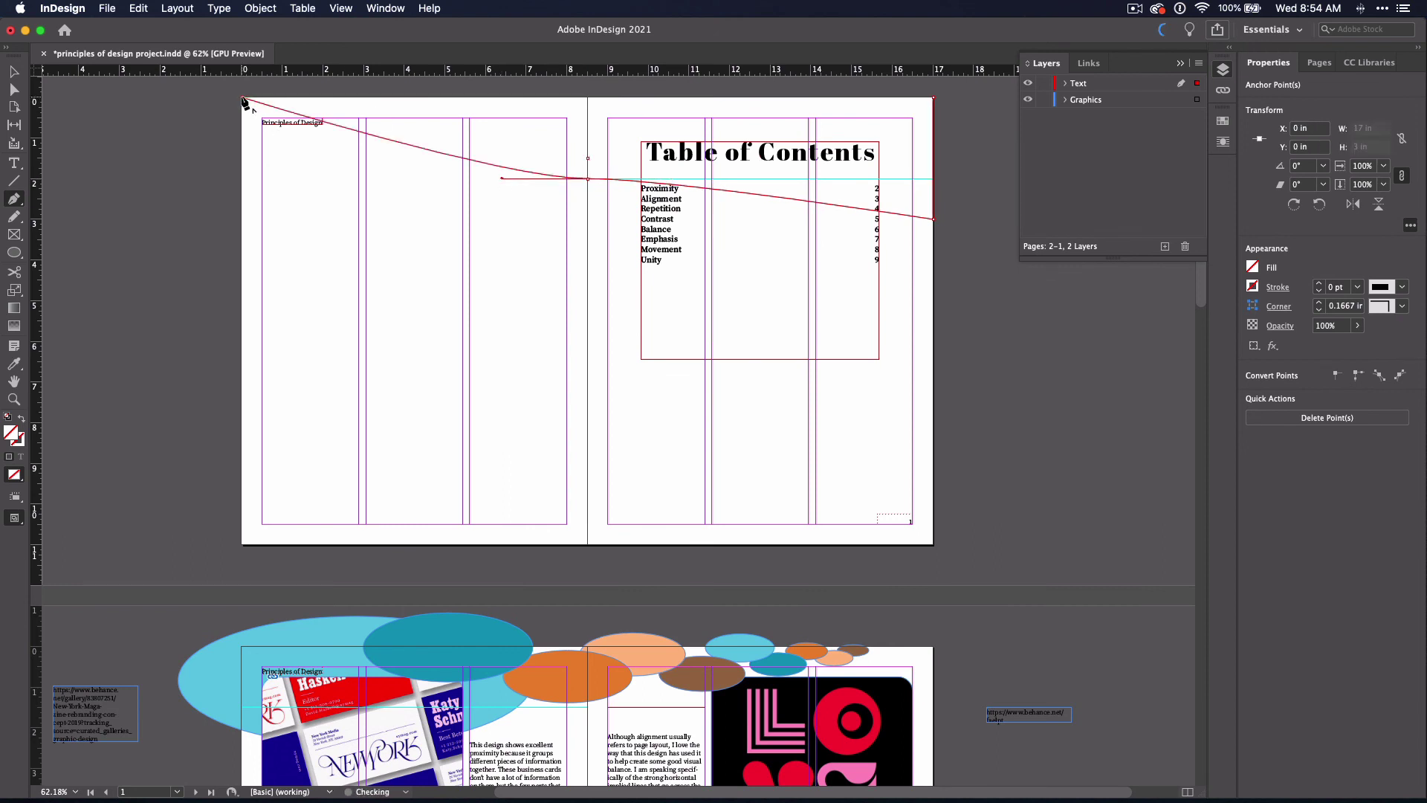
left_click(933, 98)
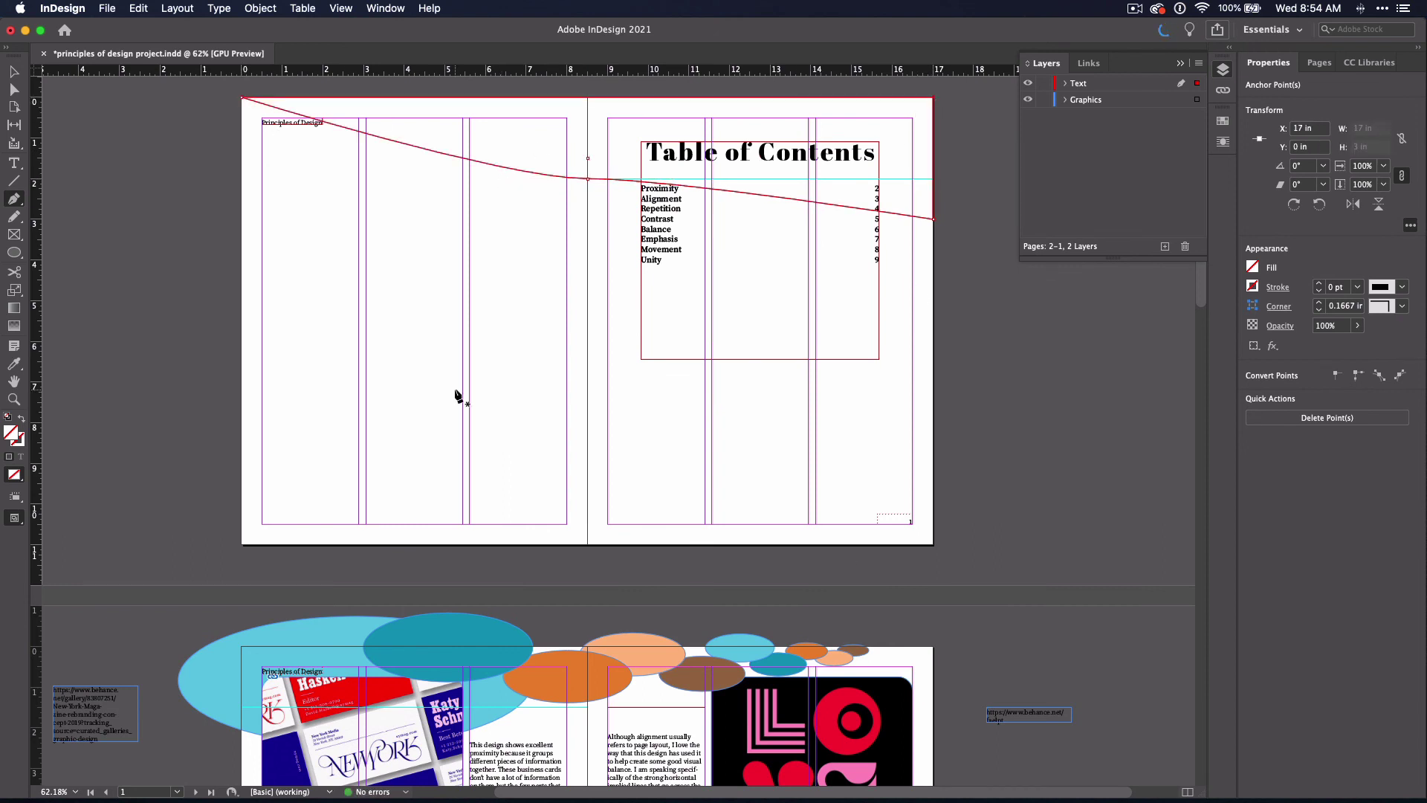
Step: Fill the drawn shape with the light blue C=55 M=0 Y=8 swatch from Color Group 1
key("v")
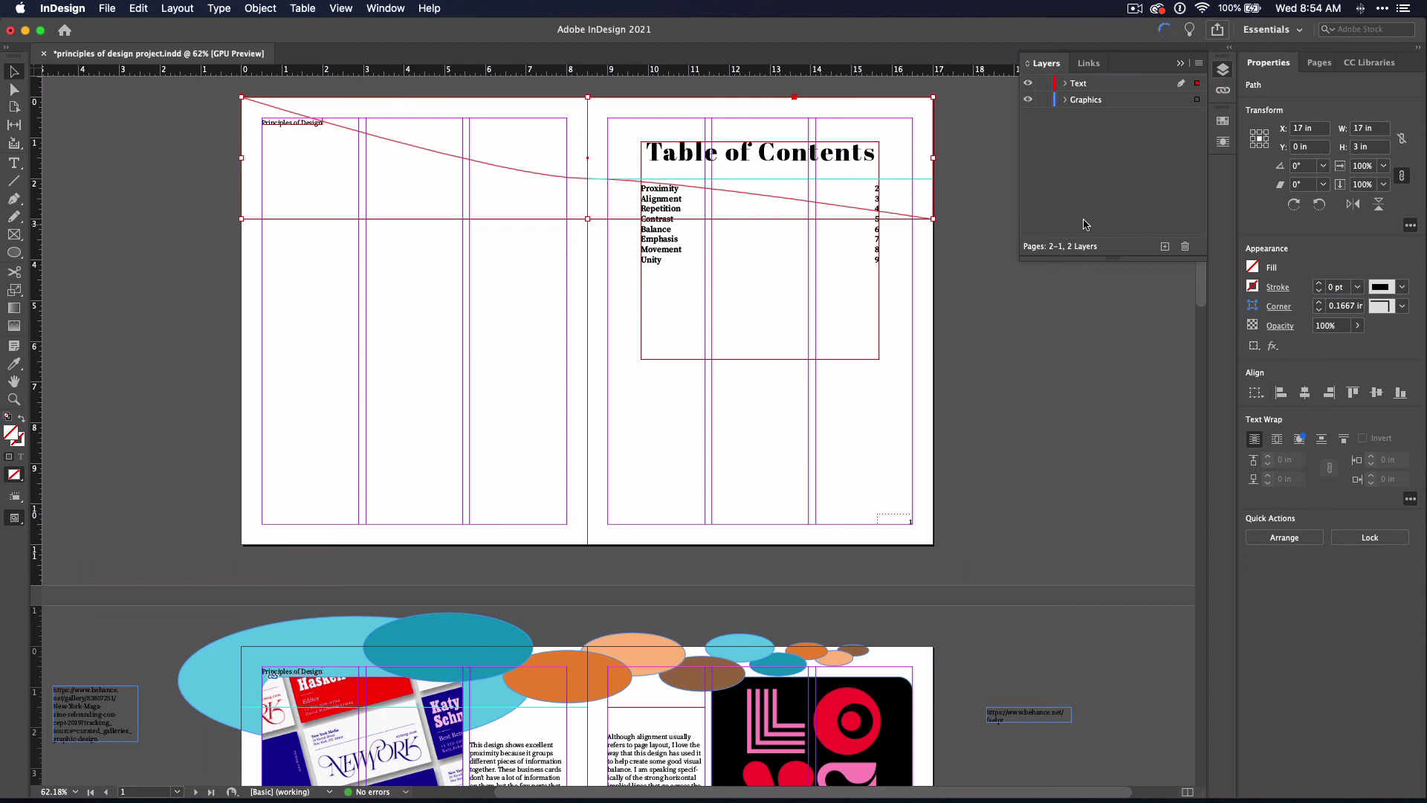
left_click(1253, 268)
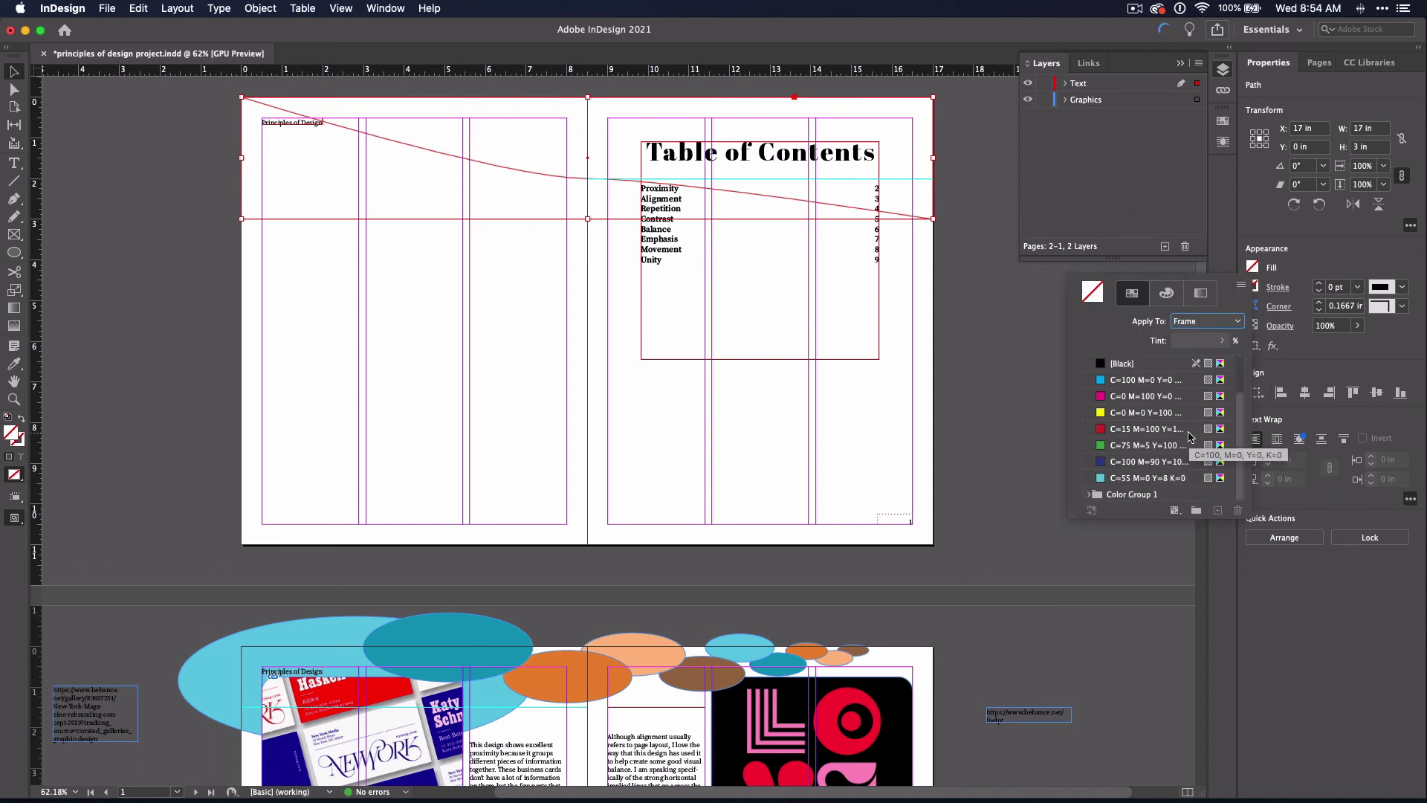
left_click(1091, 498)
left_click(1090, 497)
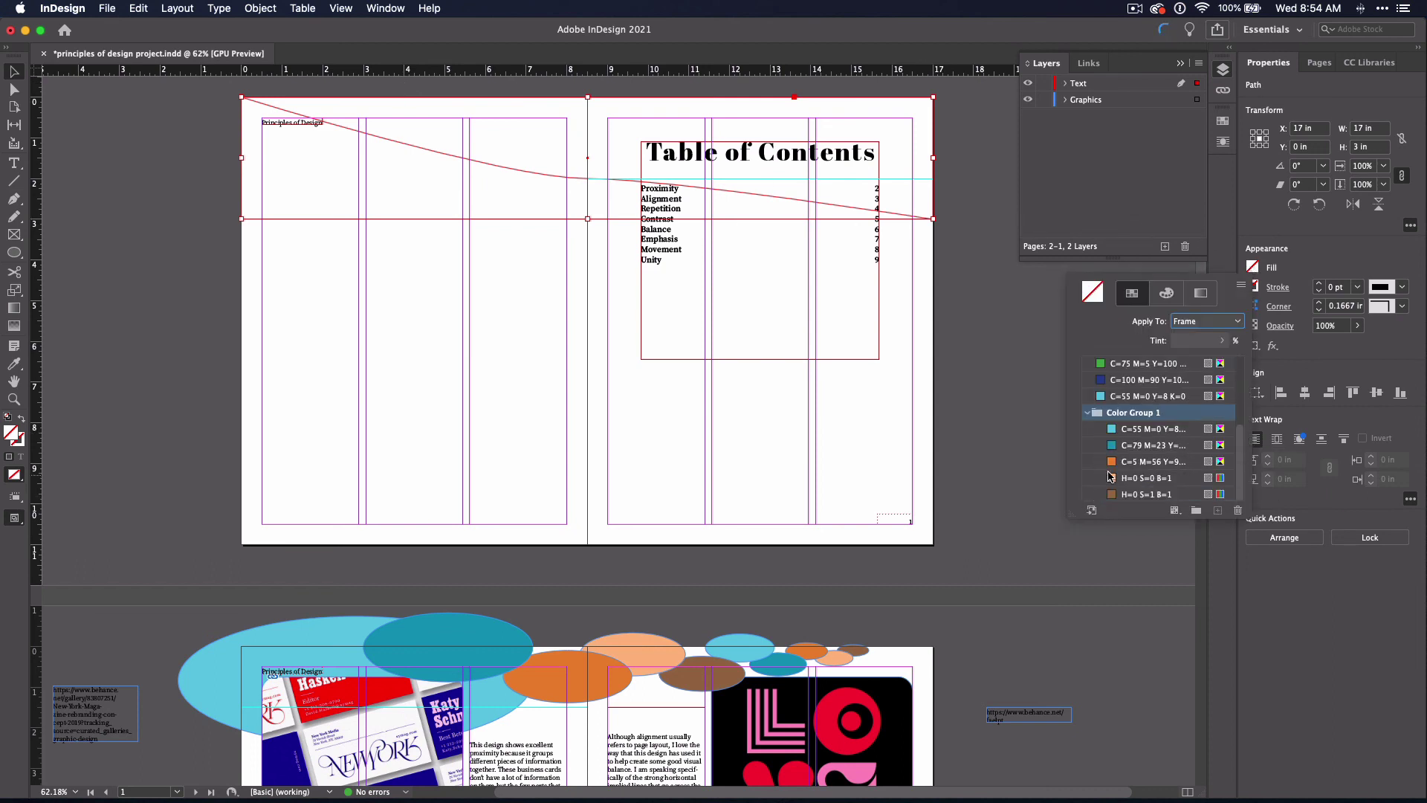
left_click(1117, 431)
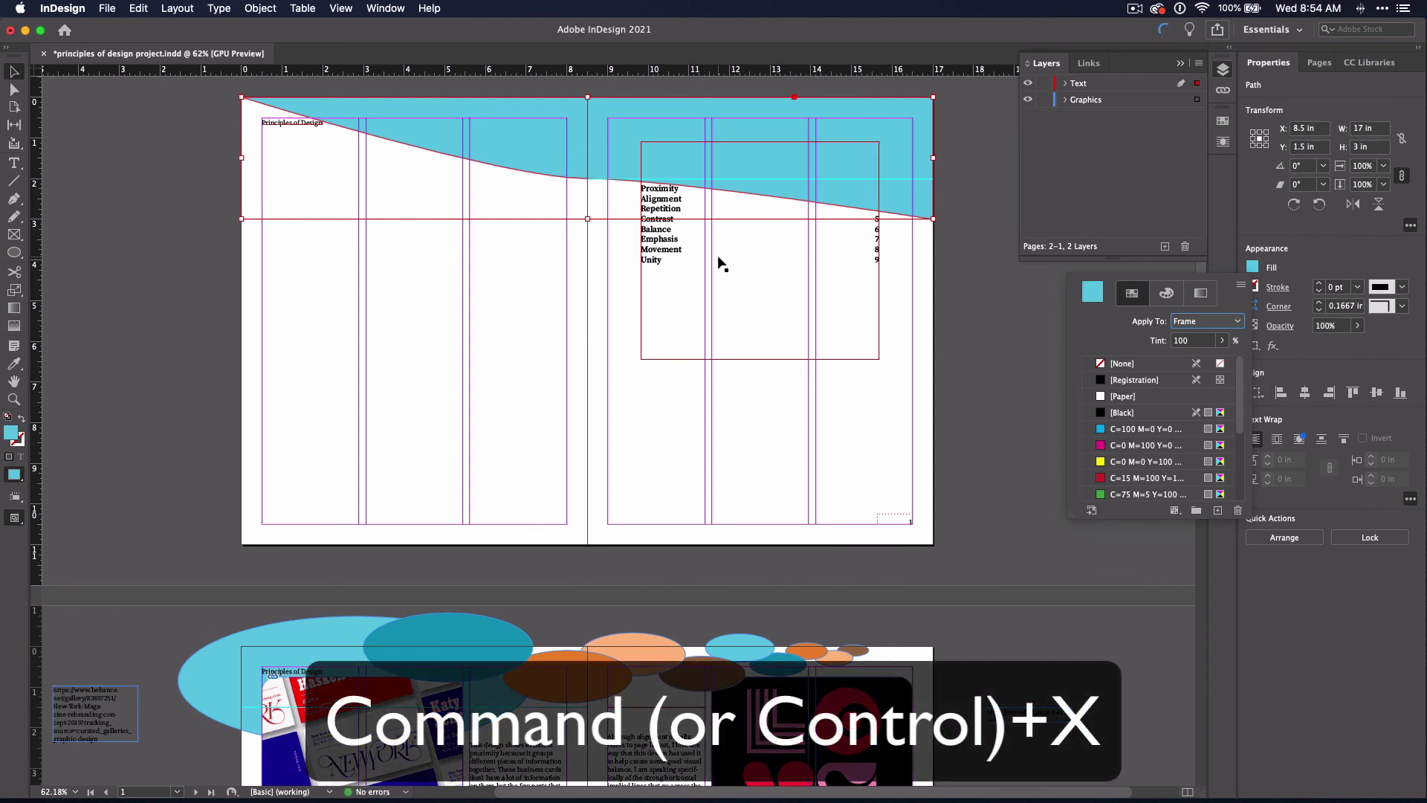
Step: Move the blue shape in place onto the front cover page's Graphics layer, locking the Text layer
key("super+x")
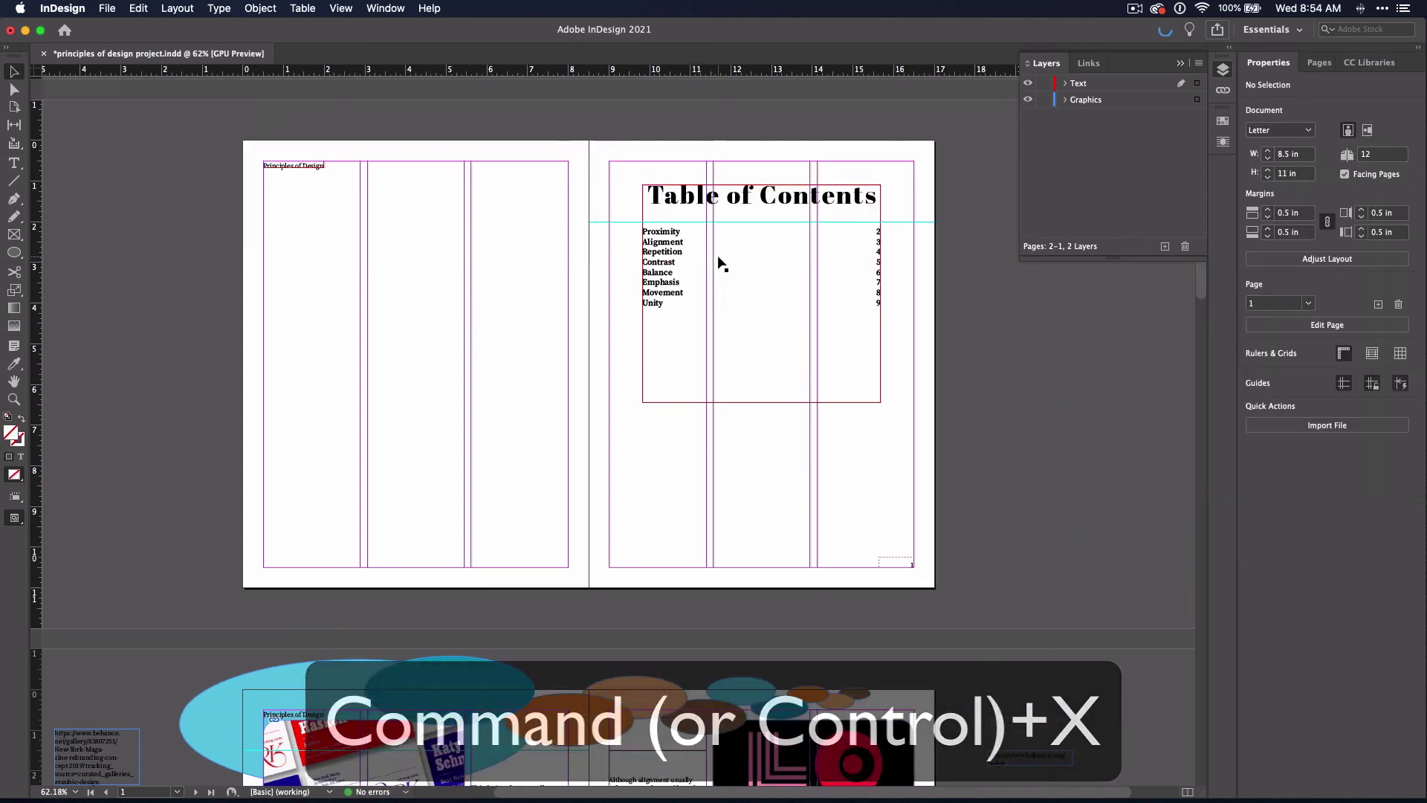
scroll(721, 264, "up", 10)
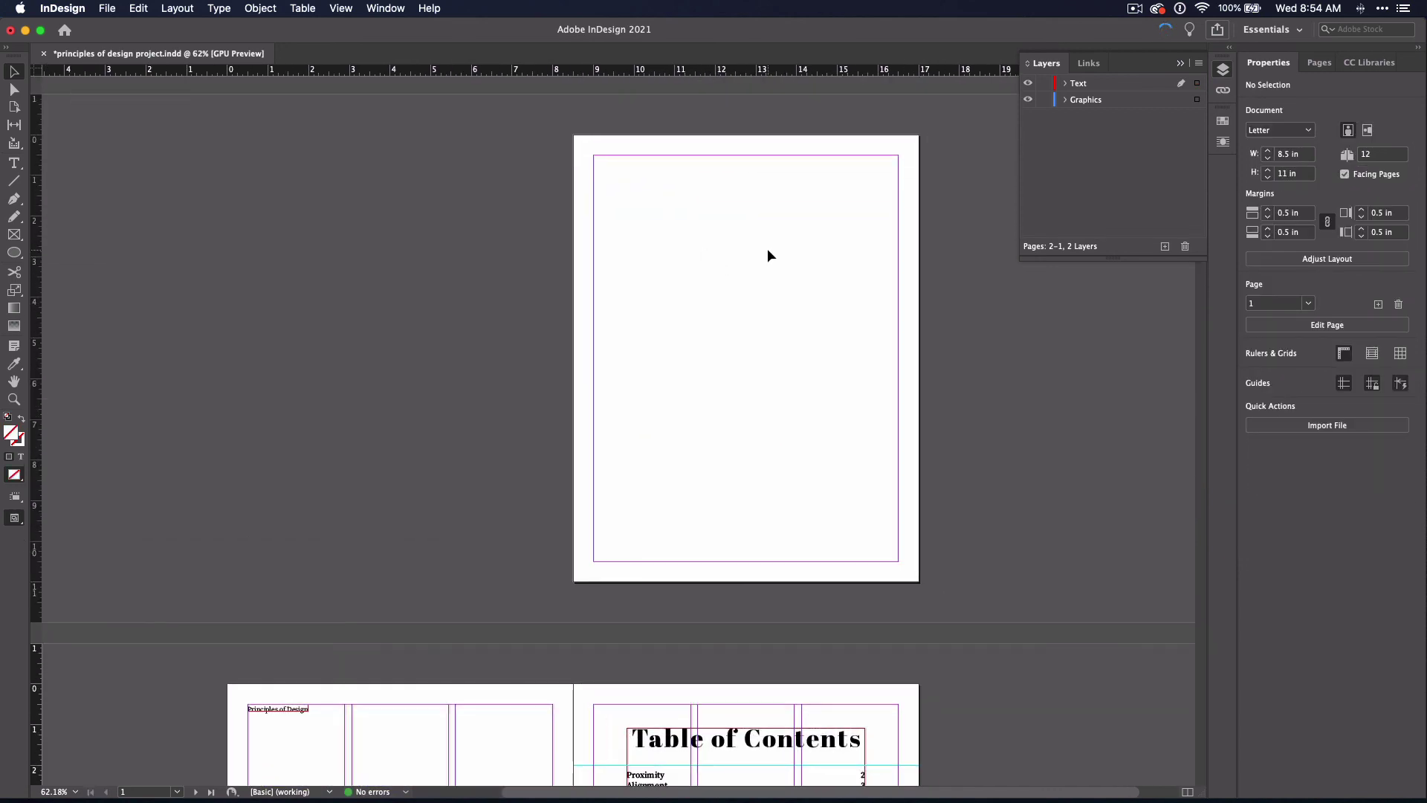
left_click(1129, 104)
left_click(1044, 83)
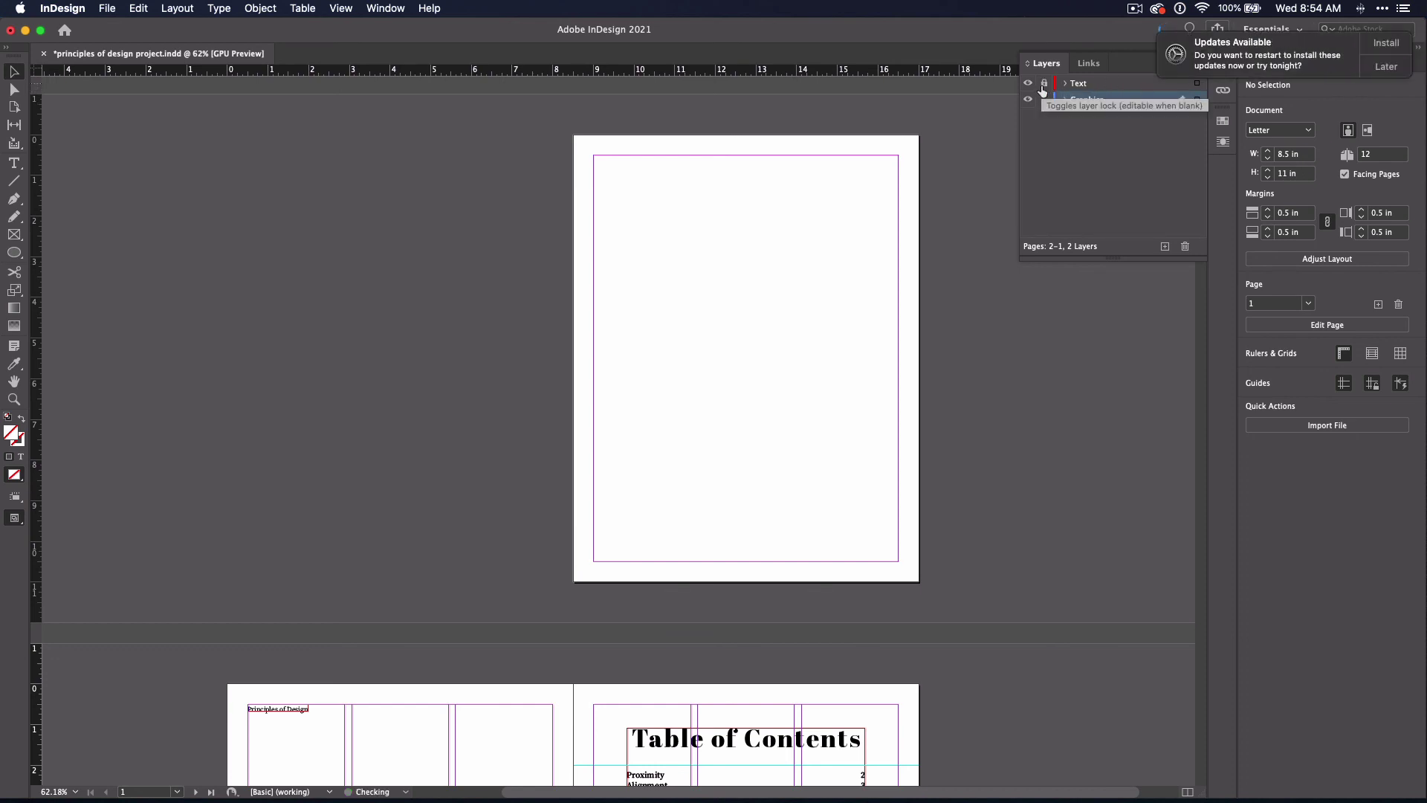
left_click(844, 203)
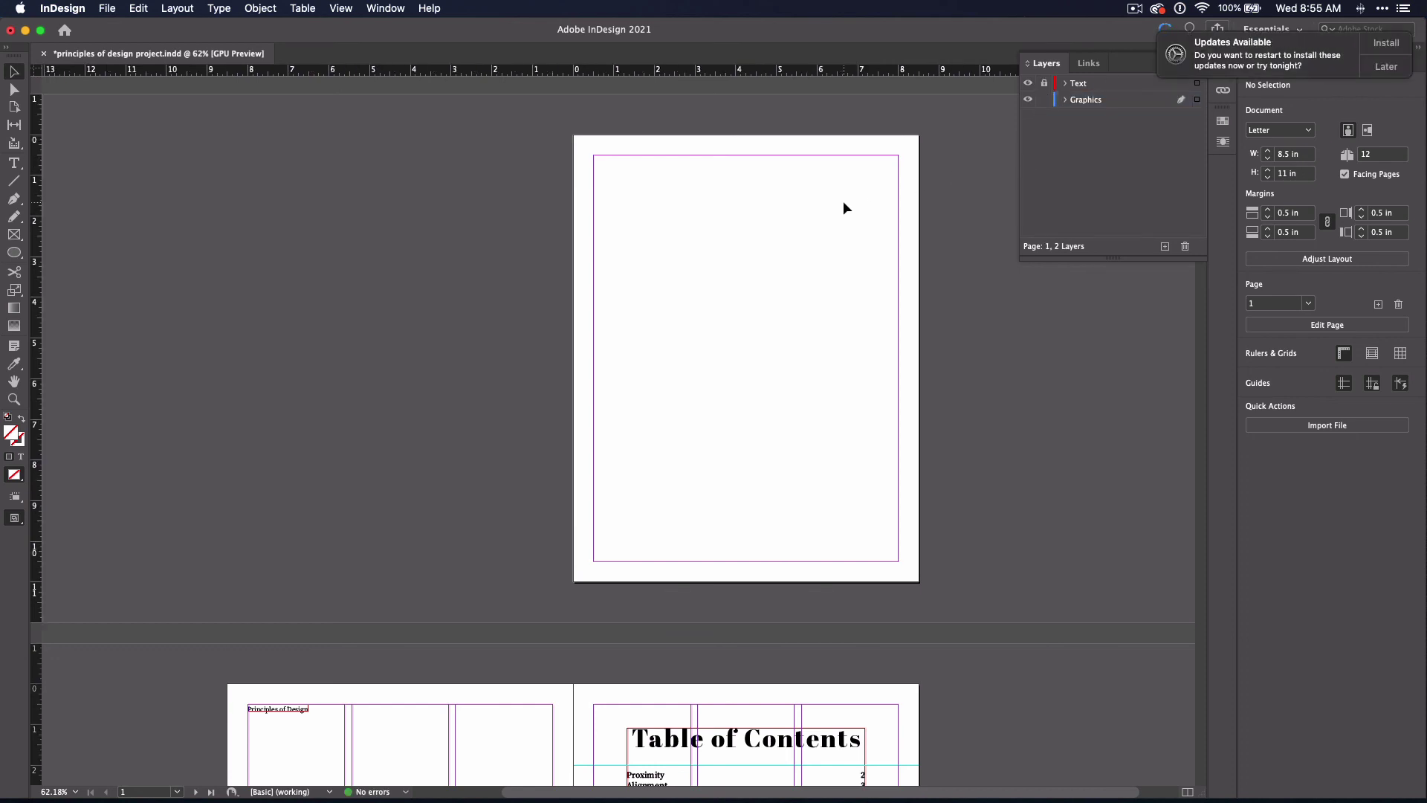
key("shift+alt+super+v")
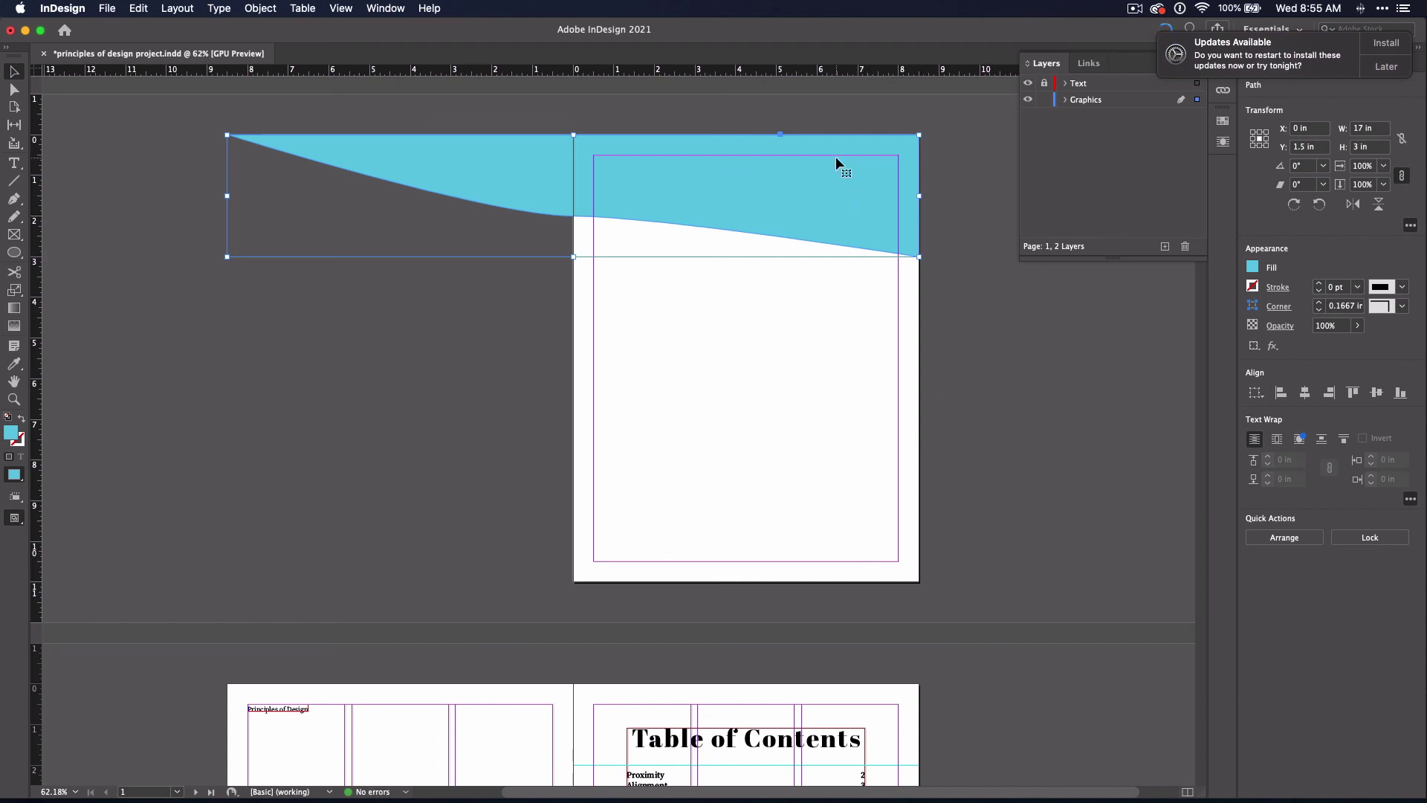
Step: Duplicate the blue shape straight down to the cover's bottom edge and flip the copy vertically
left_click_drag(836, 158, 838, 490)
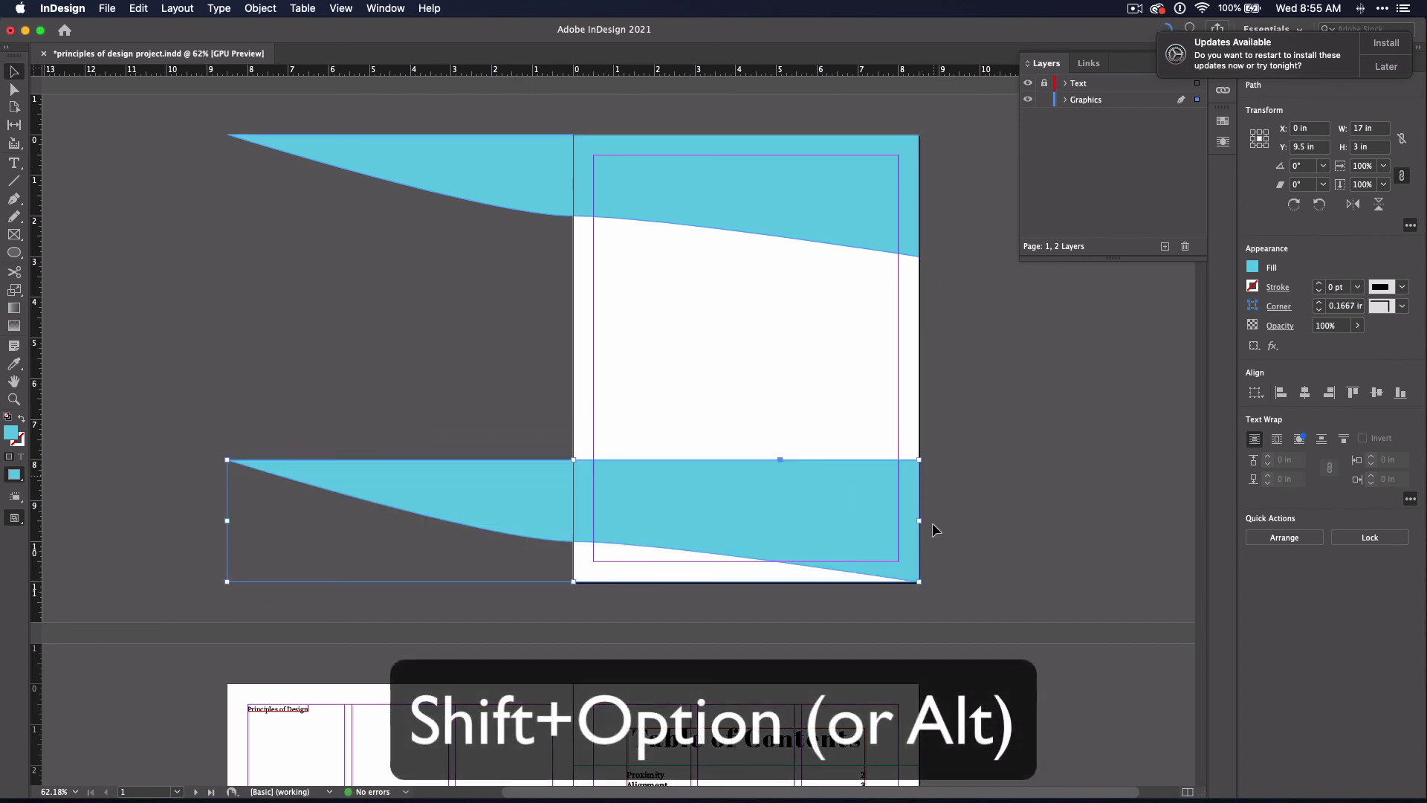
left_click(1379, 205)
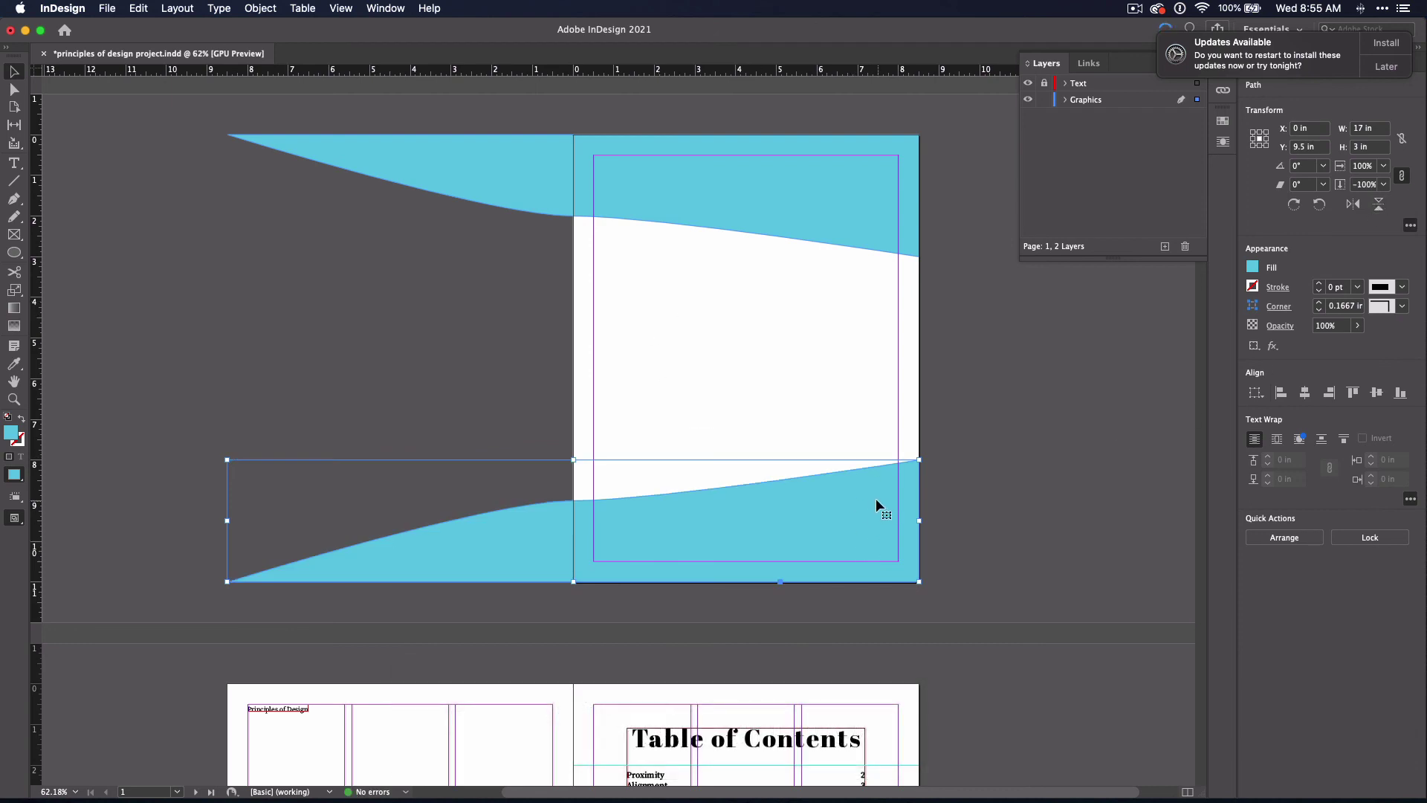
Step: Use the Convert Direction Point tool to curve the bottom shape's spine and right-edge points and the top shape's lower-right point into waves
key("a")
left_click(14, 199)
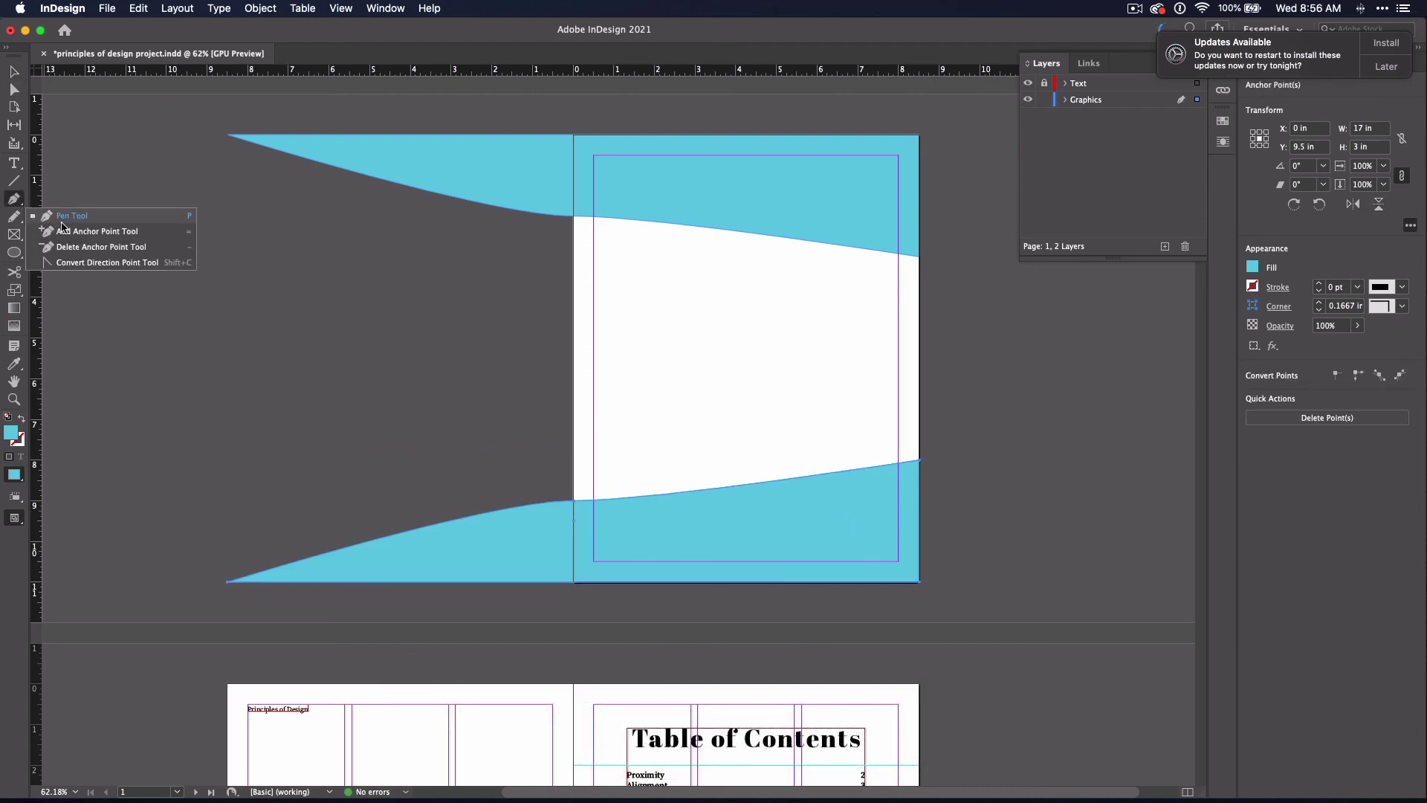
left_click(95, 264)
left_click_drag(574, 502, 484, 491)
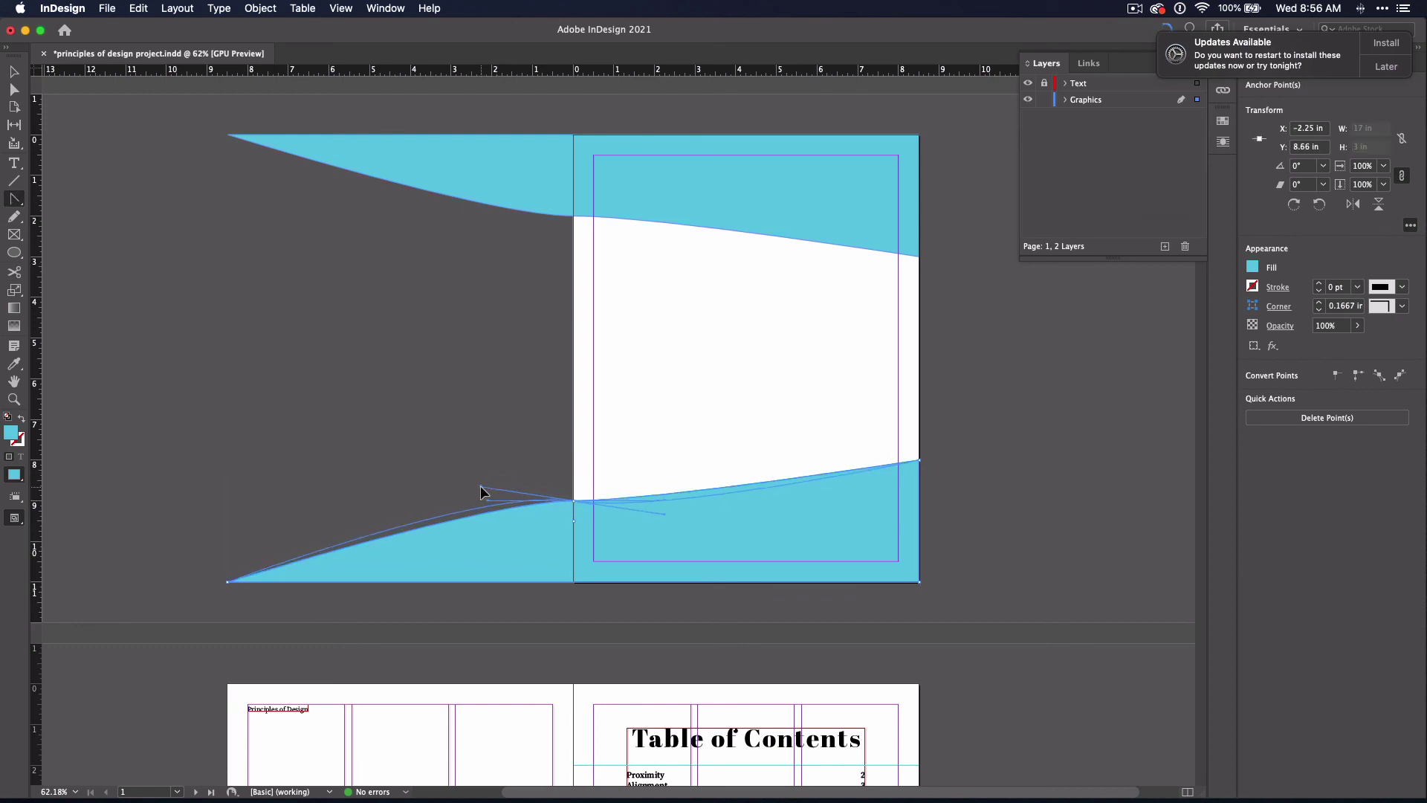
left_click_drag(920, 461, 826, 446)
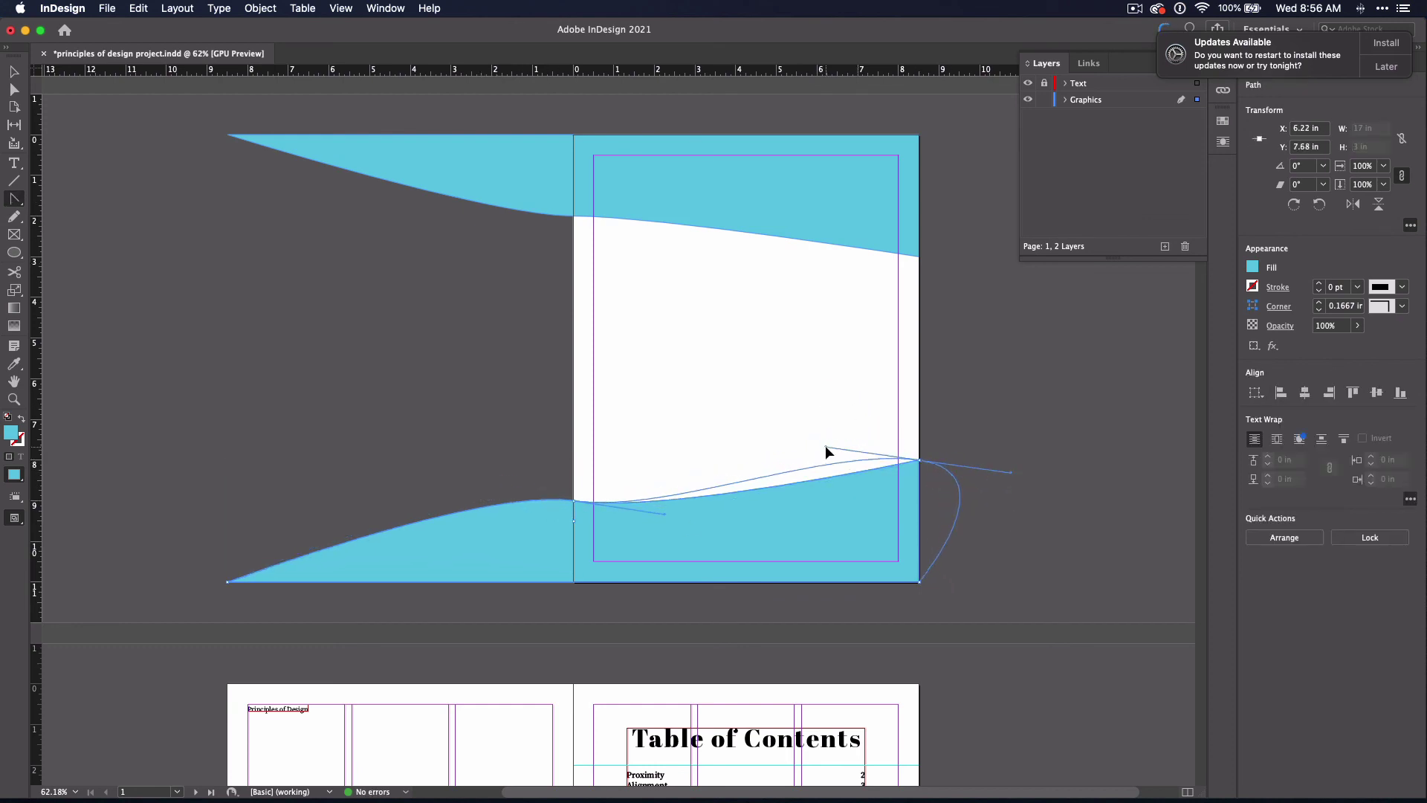
left_click_drag(914, 252, 867, 274)
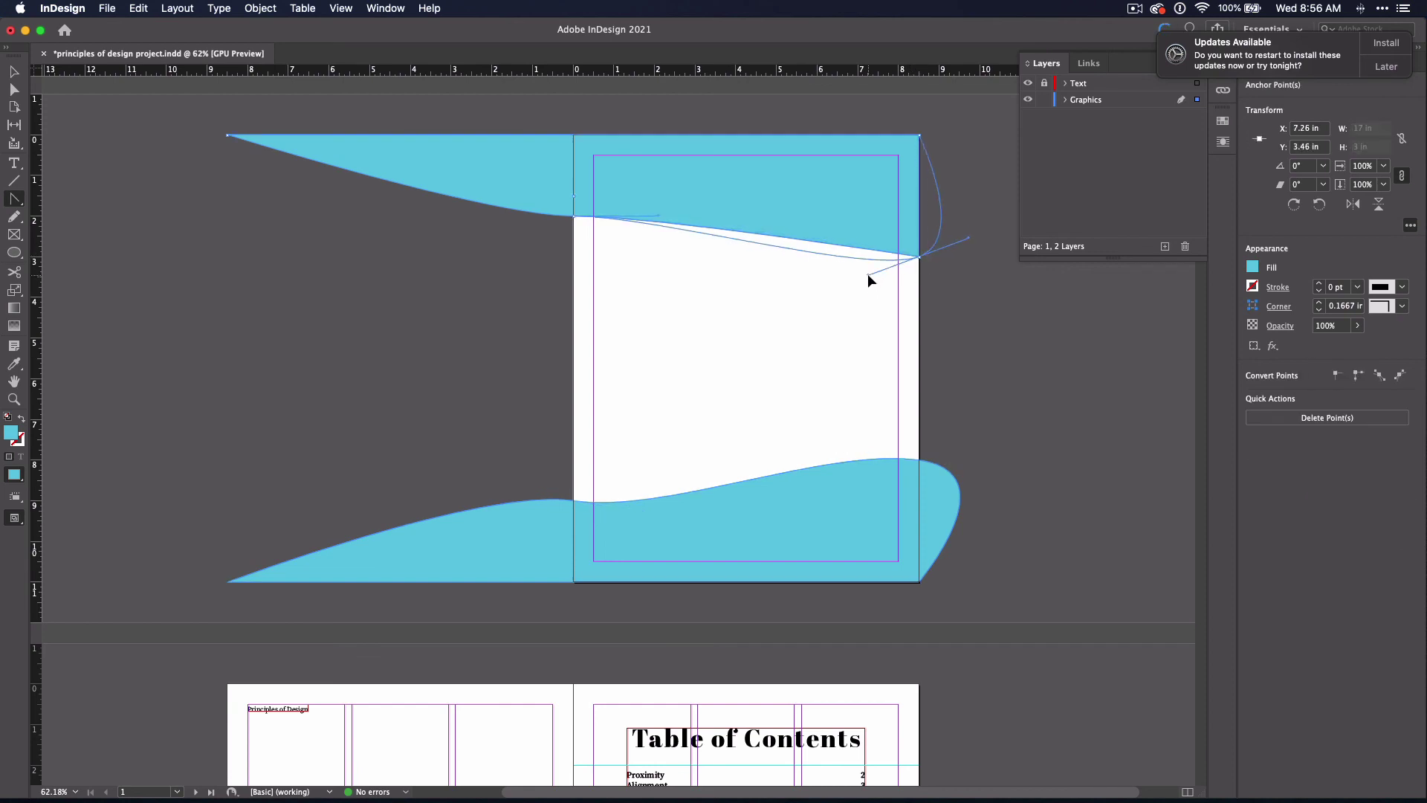
key("v")
left_click(951, 563)
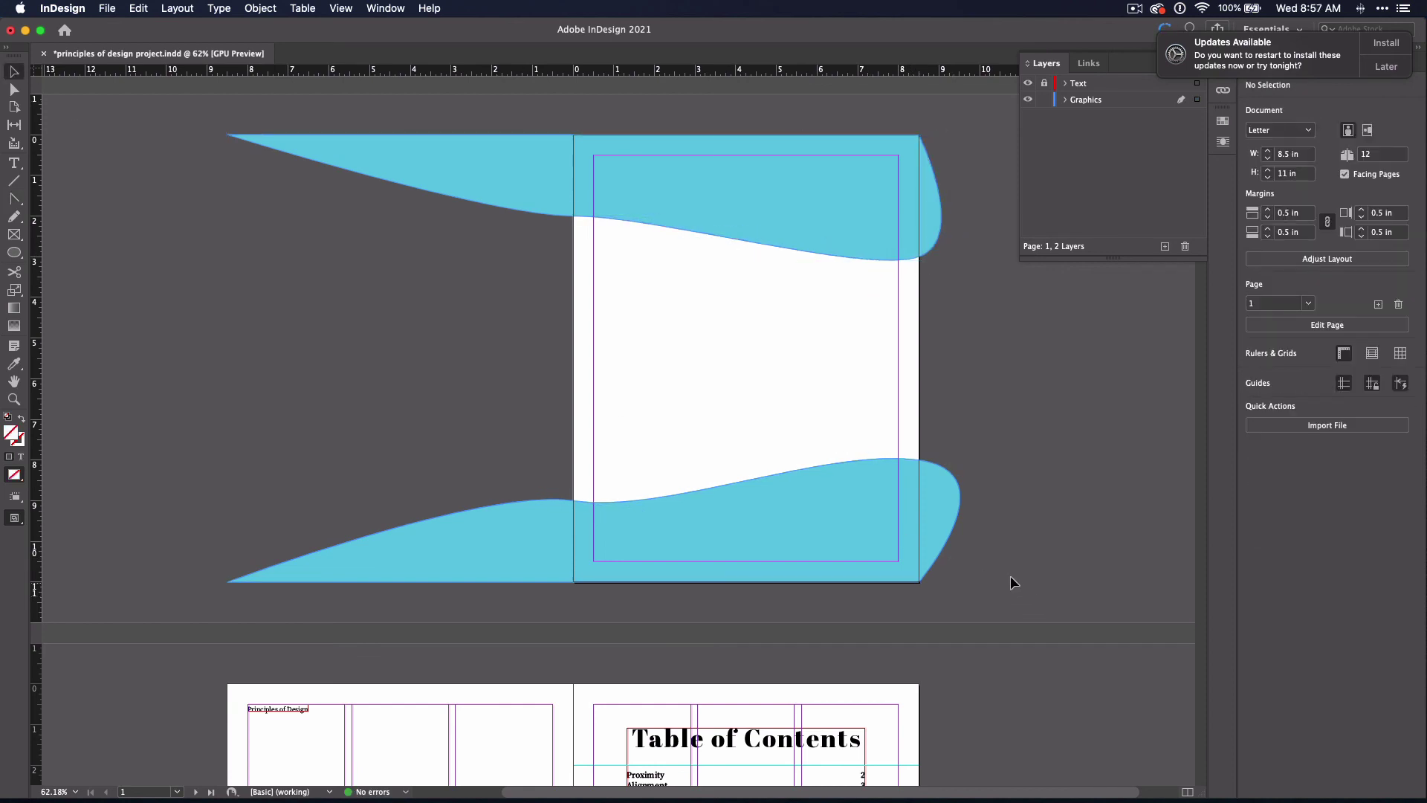
Step: Copy both blue wave shapes from the front cover and paste them in place on the blank back cover page
left_click_drag(1010, 575, 751, 184)
key("super+c")
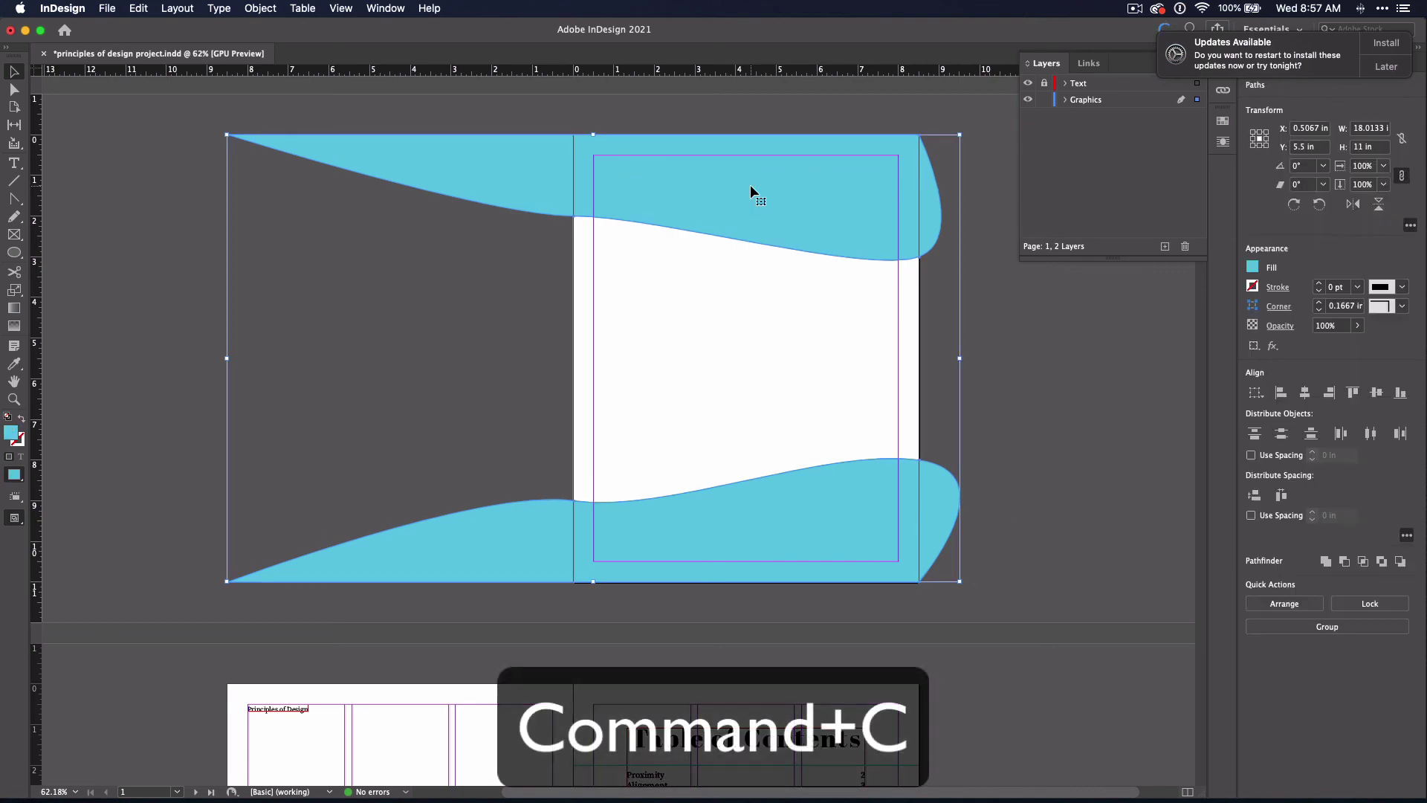
scroll(751, 185, "down", 8)
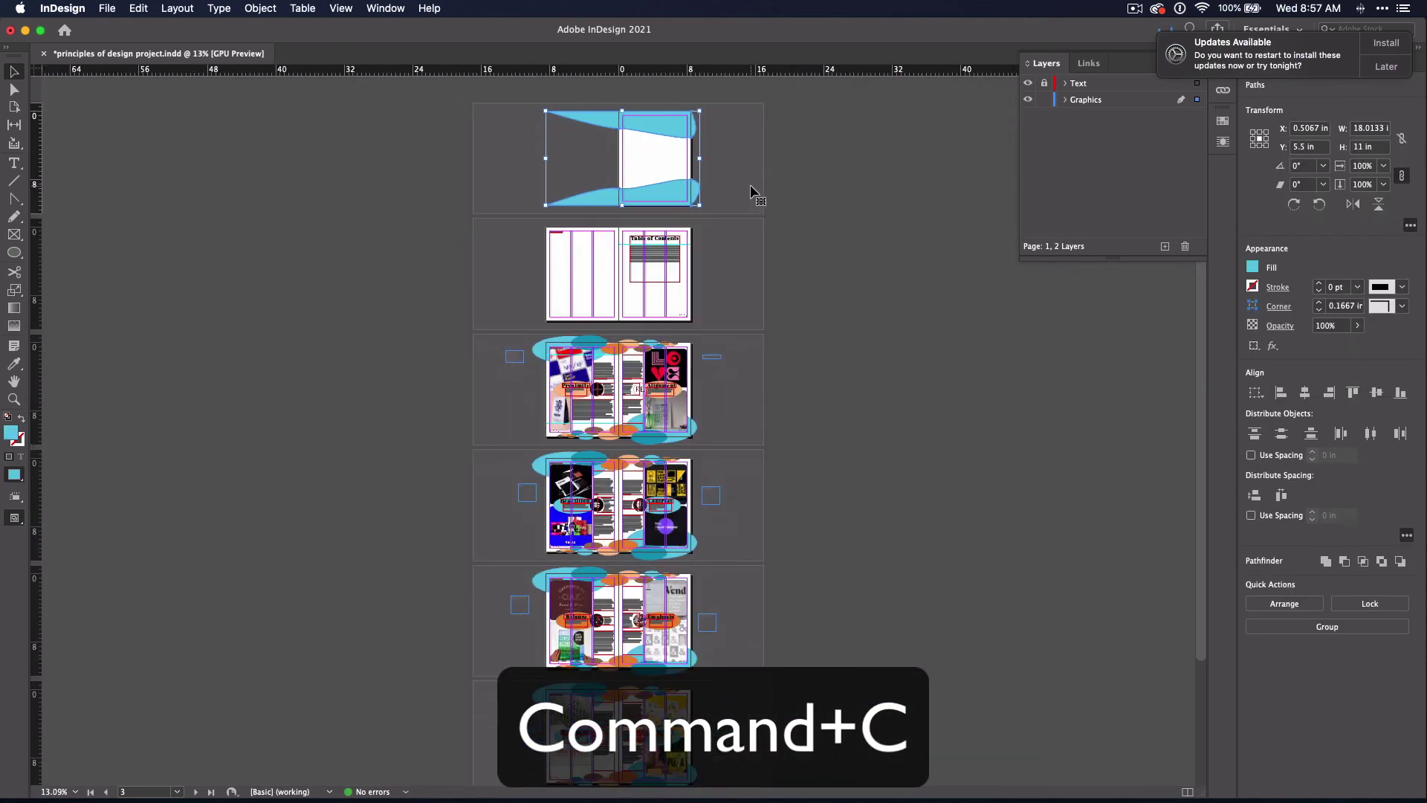
scroll(751, 191, "down", 2)
key("shift+alt+super+v")
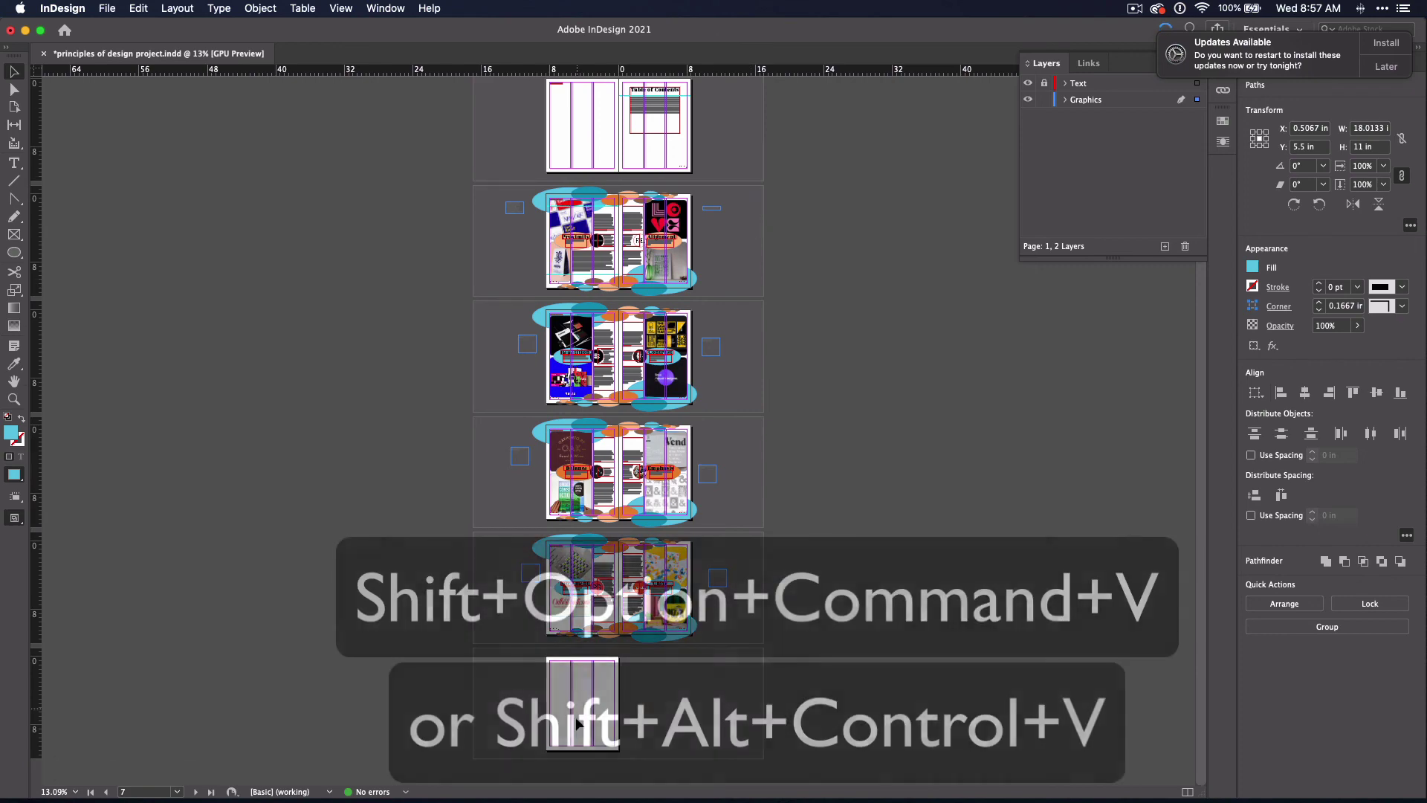
key("super+equal")
scroll(578, 732, "down", 5)
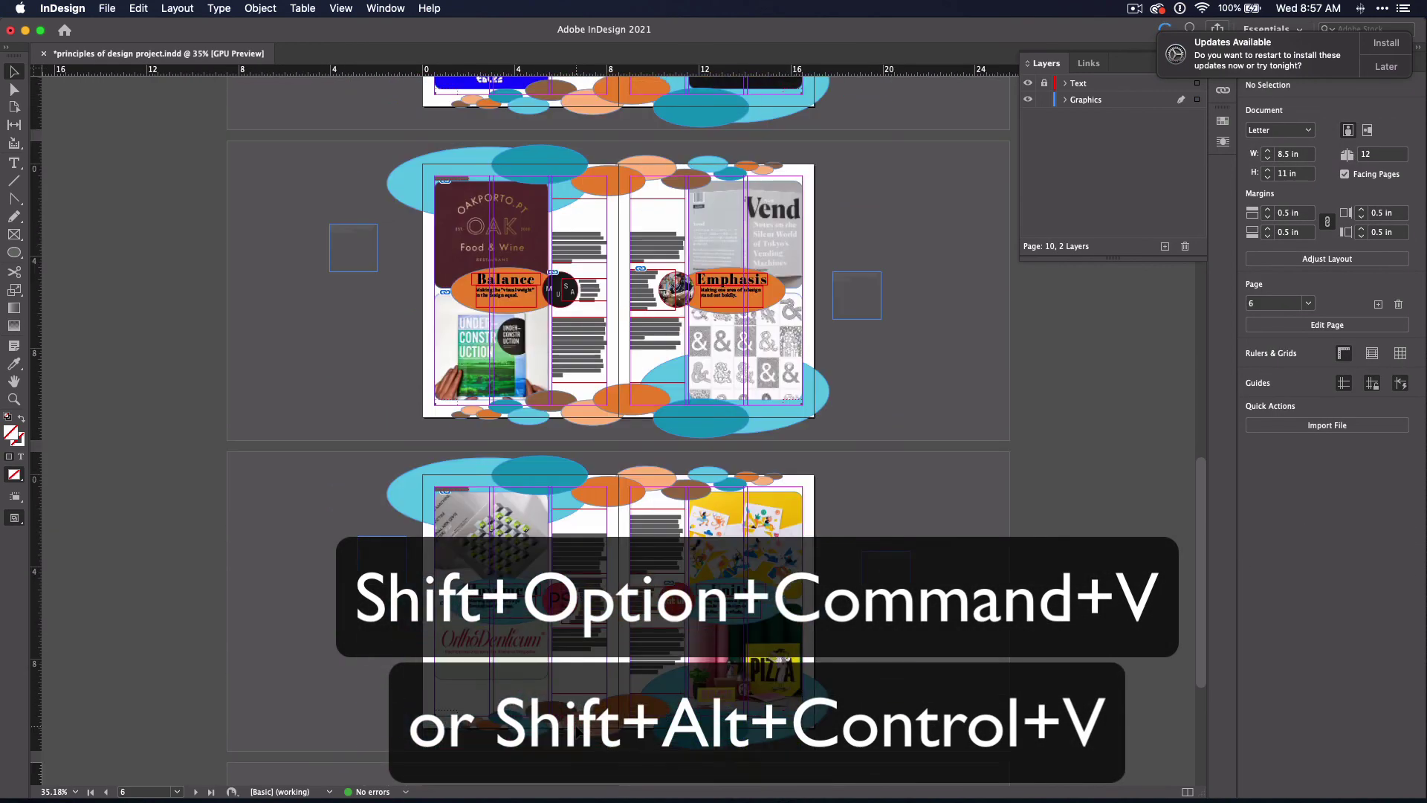
scroll(578, 732, "up", 3)
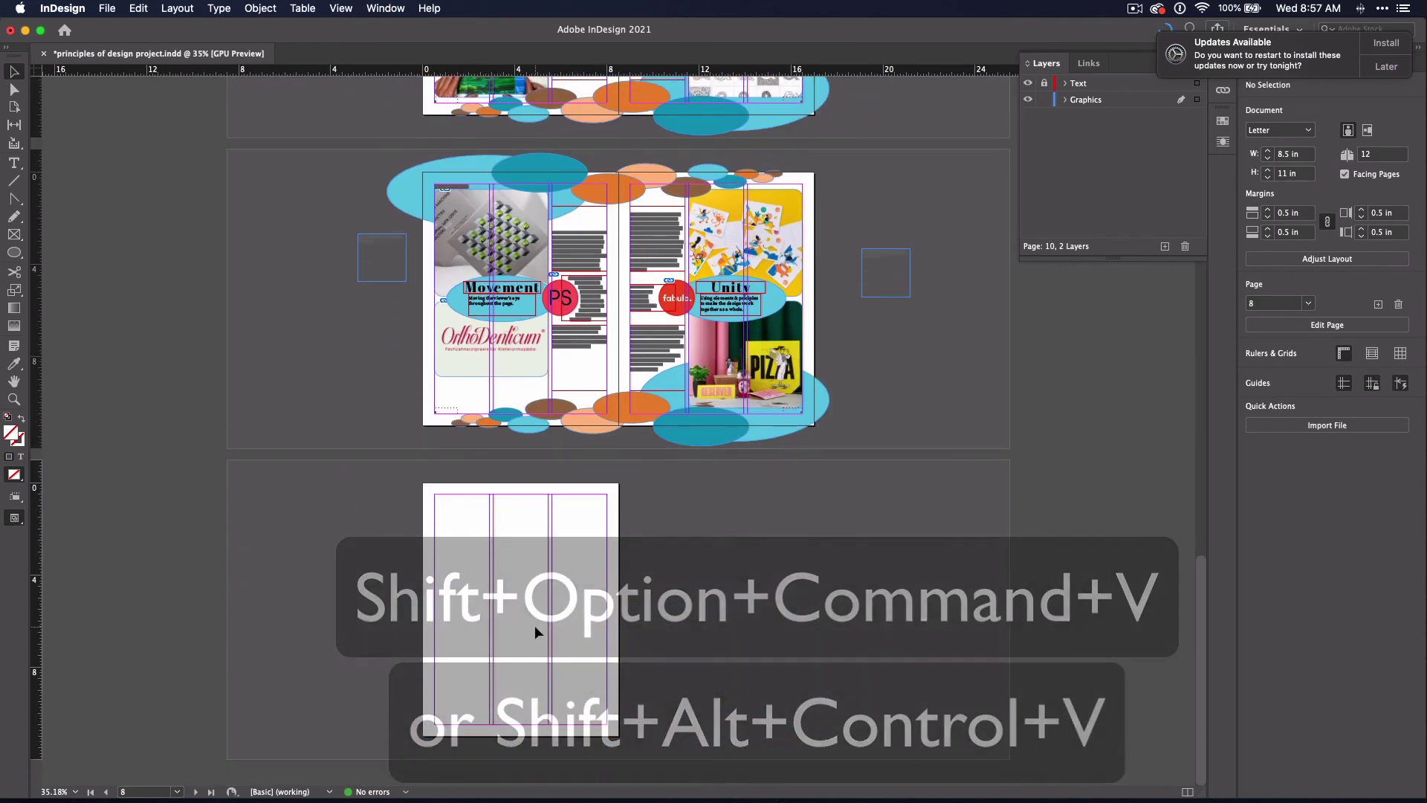
key("shift+alt+super+v")
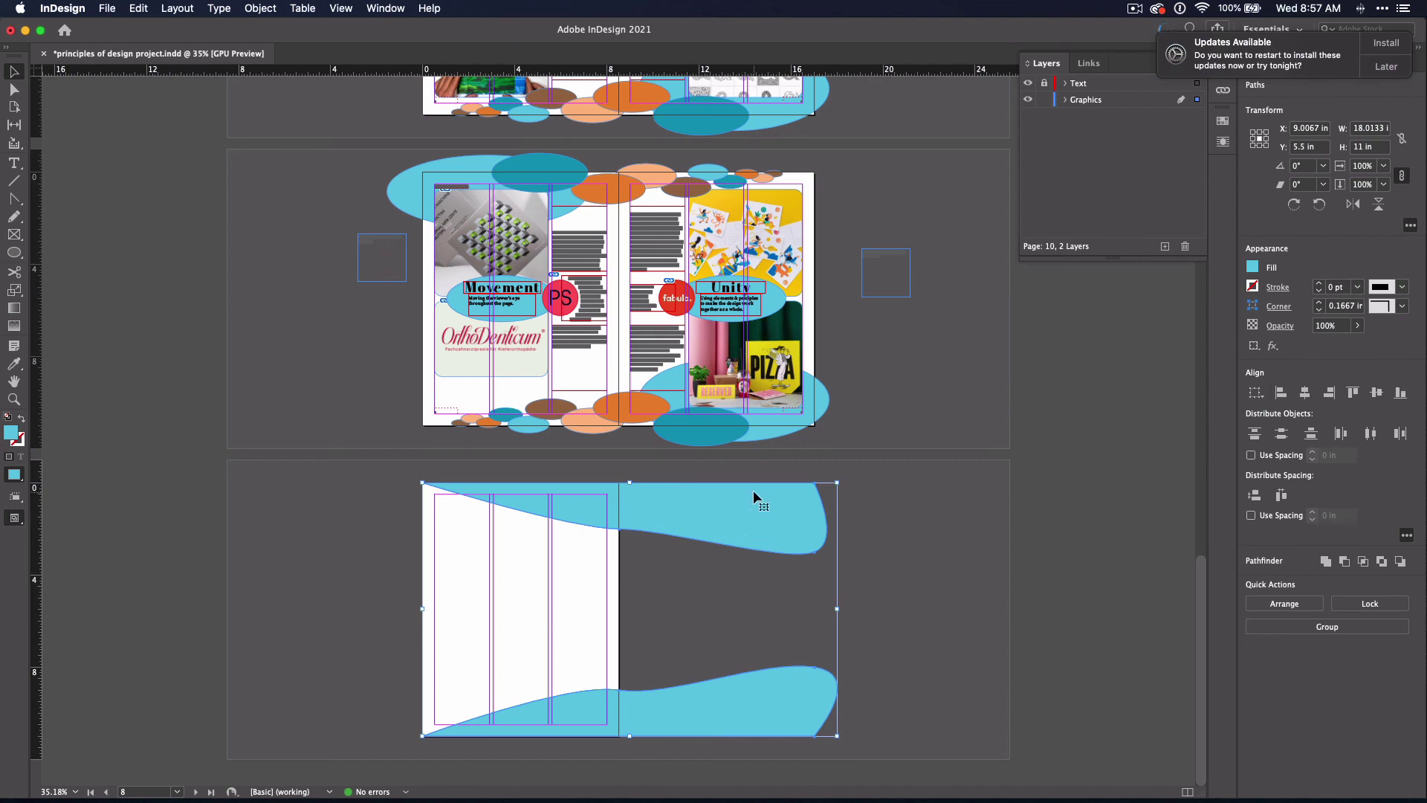
Step: Stack two text frames, each about 2.64 in wide and 3.09 in high, along the front cover's inner margin between the waves
scroll(791, 649, "down", 3)
scroll(734, 495, "up", 3)
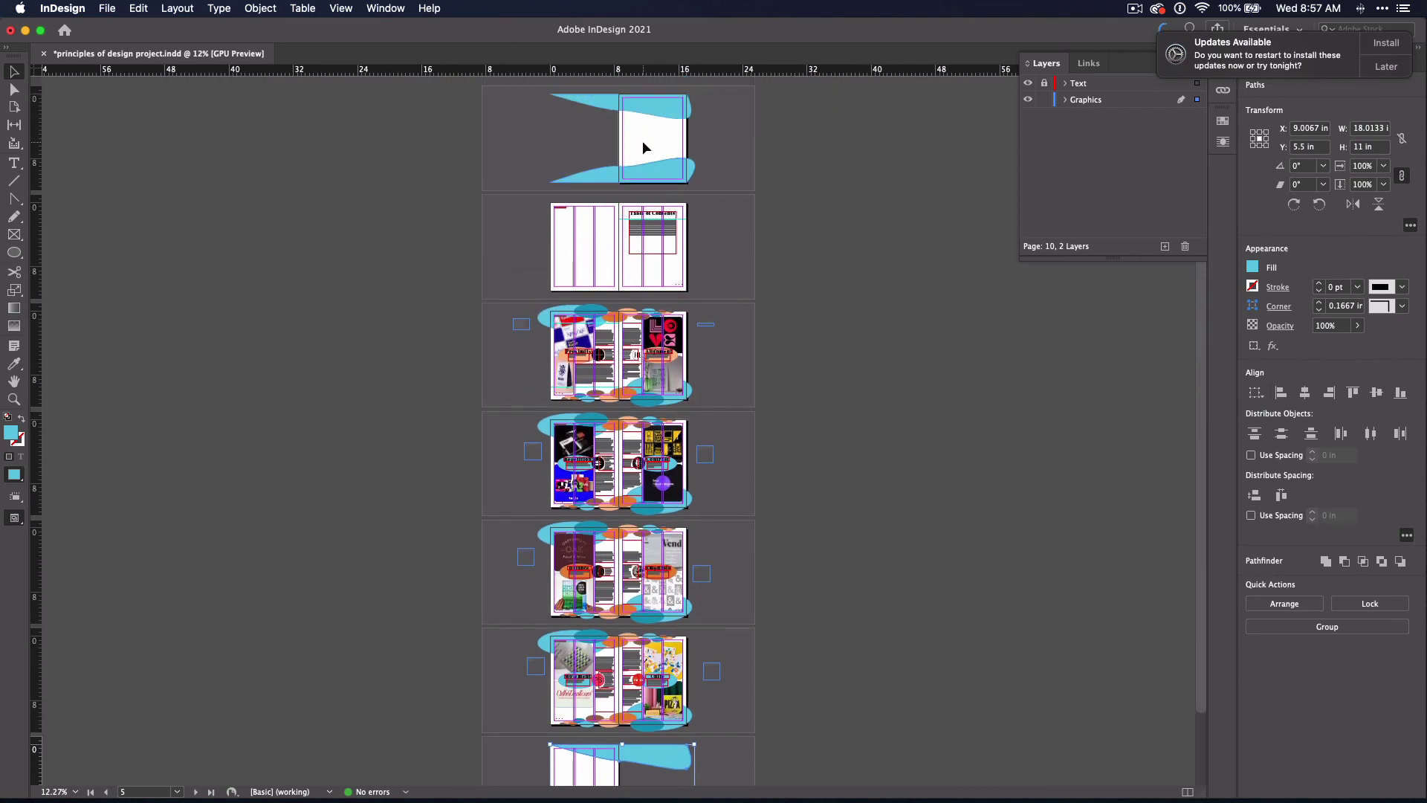
scroll(642, 140, "up", 3)
key("t")
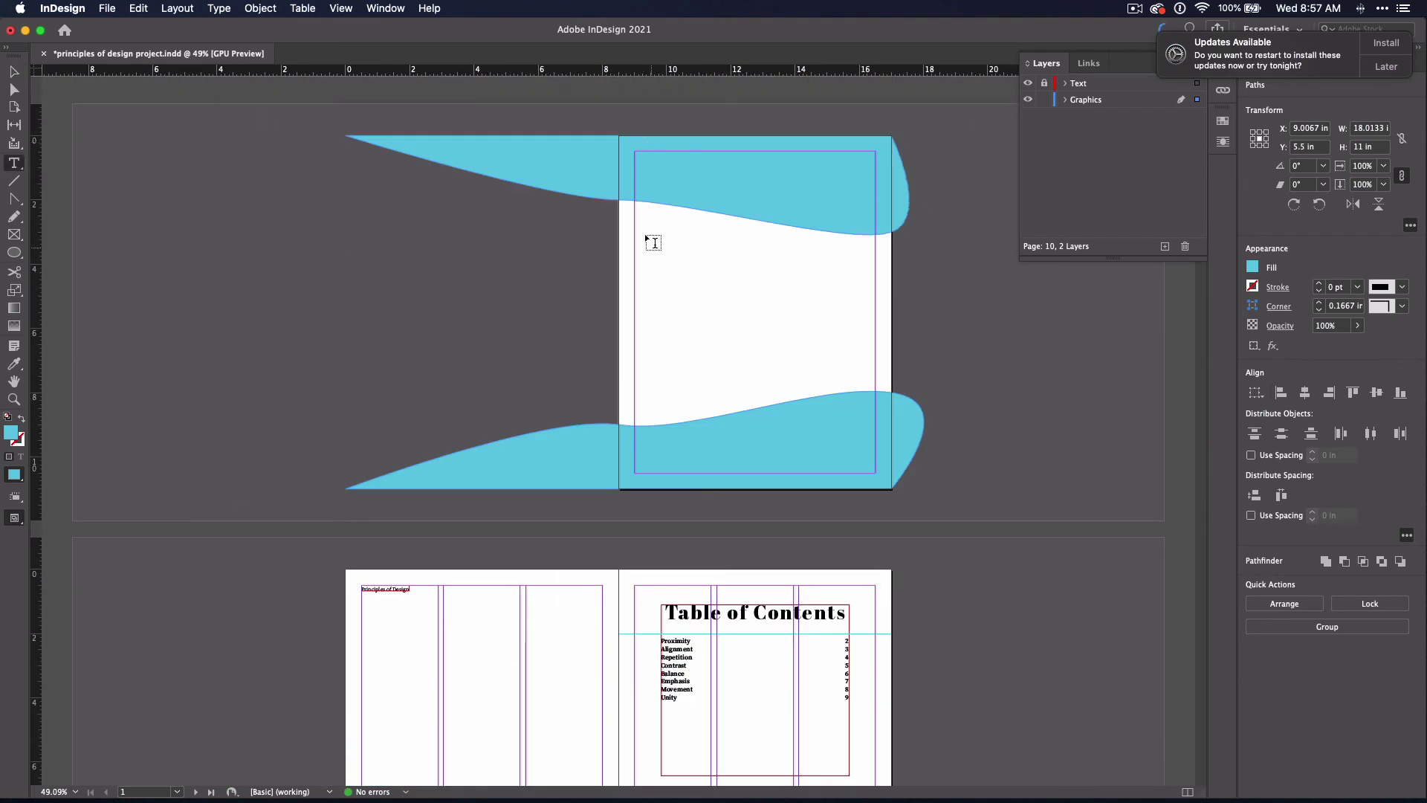
left_click_drag(635, 209, 721, 318)
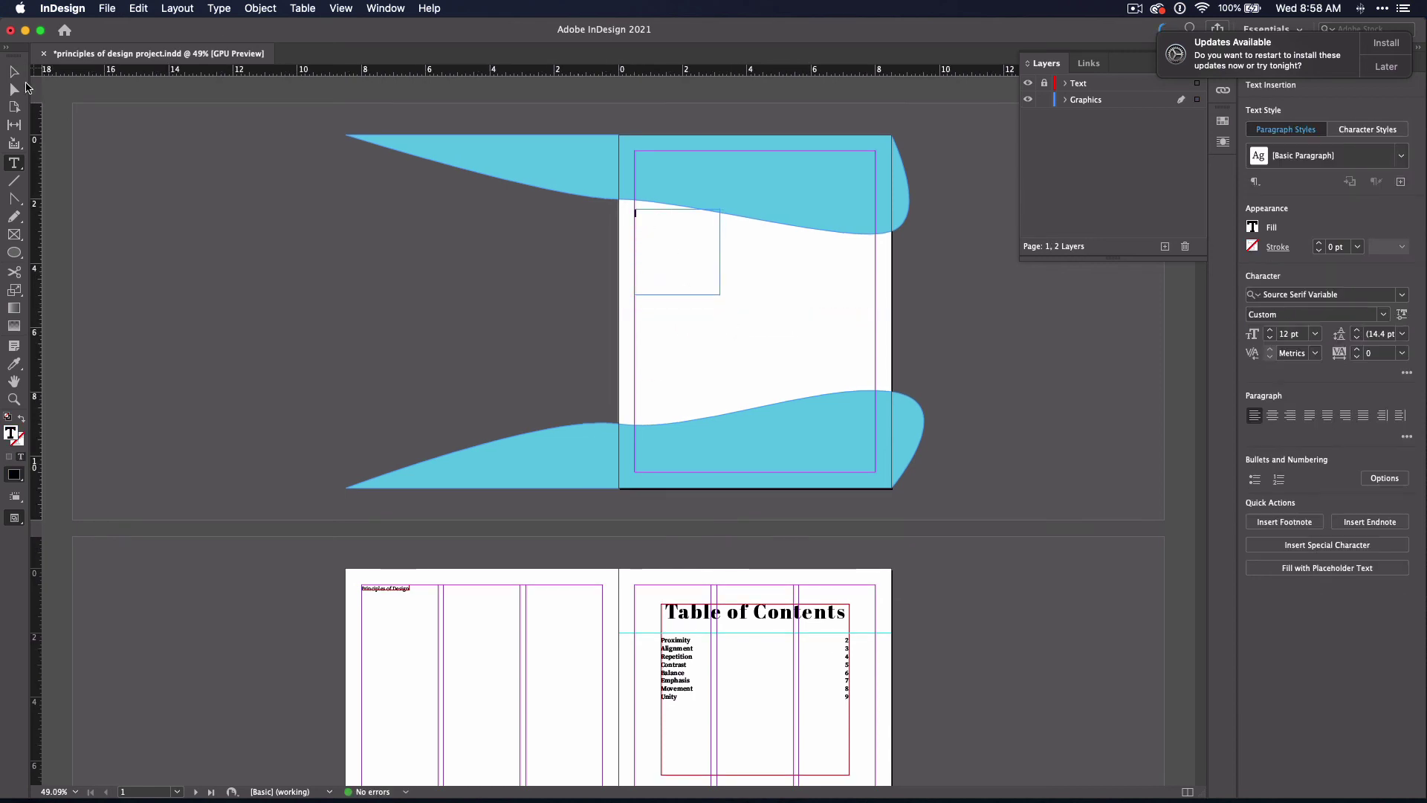
key("Escape")
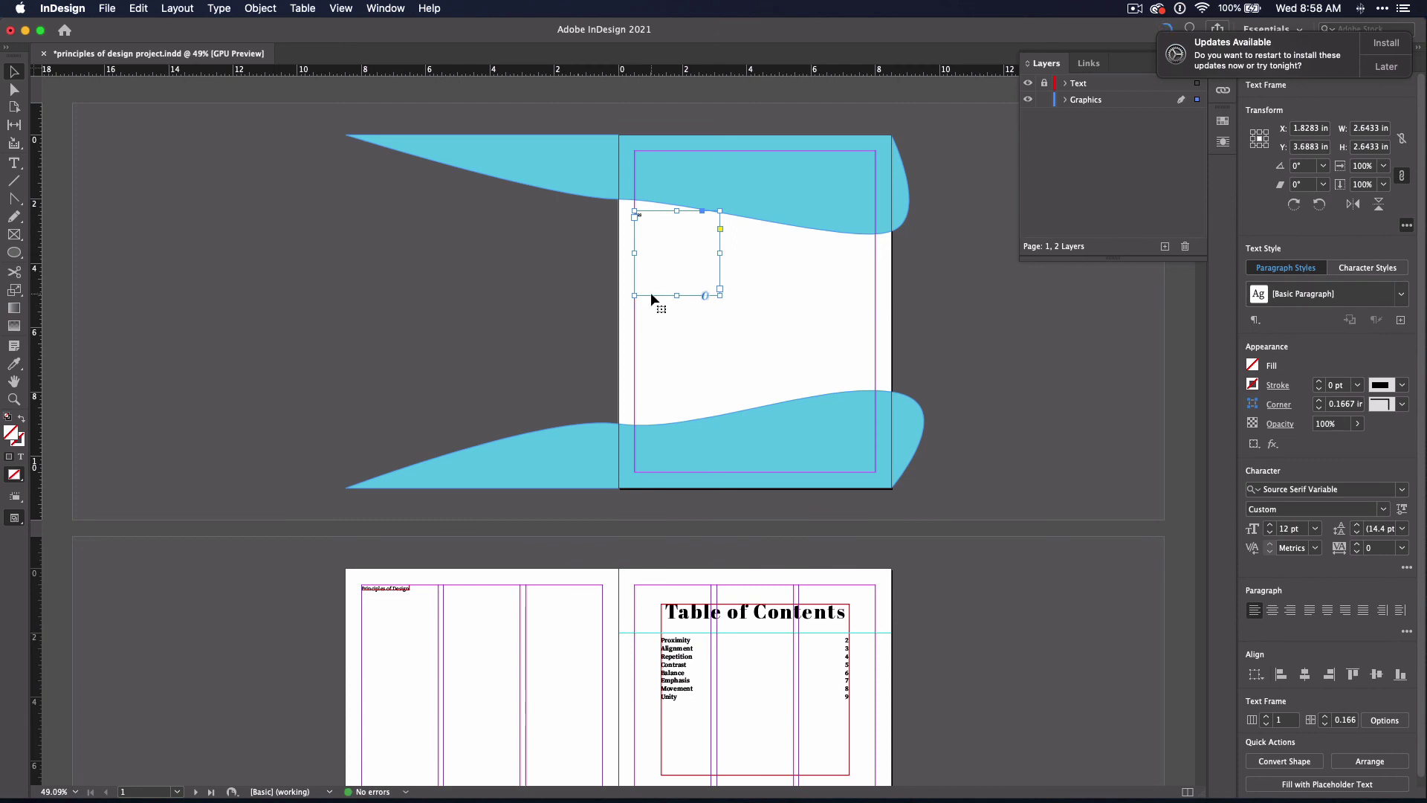
left_click_drag(650, 293, 634, 418)
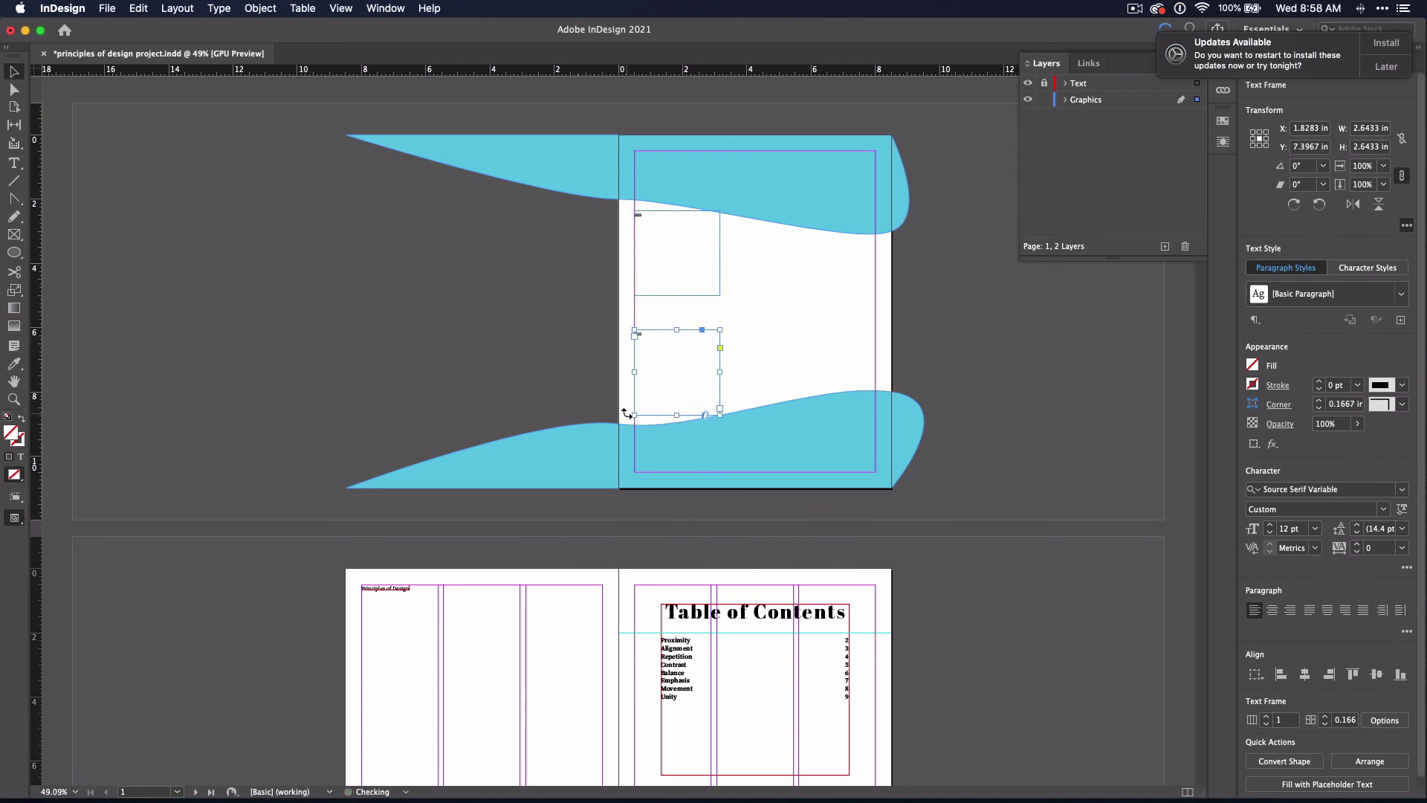
mouse_move(676, 327)
left_mouse_down()
mouse_move(684, 292)
mouse_move(676, 308)
left_mouse_up()
Step: Apply the Subtitle paragraph style in the upper text frame and fill it with placeholder text
double_click(641, 215)
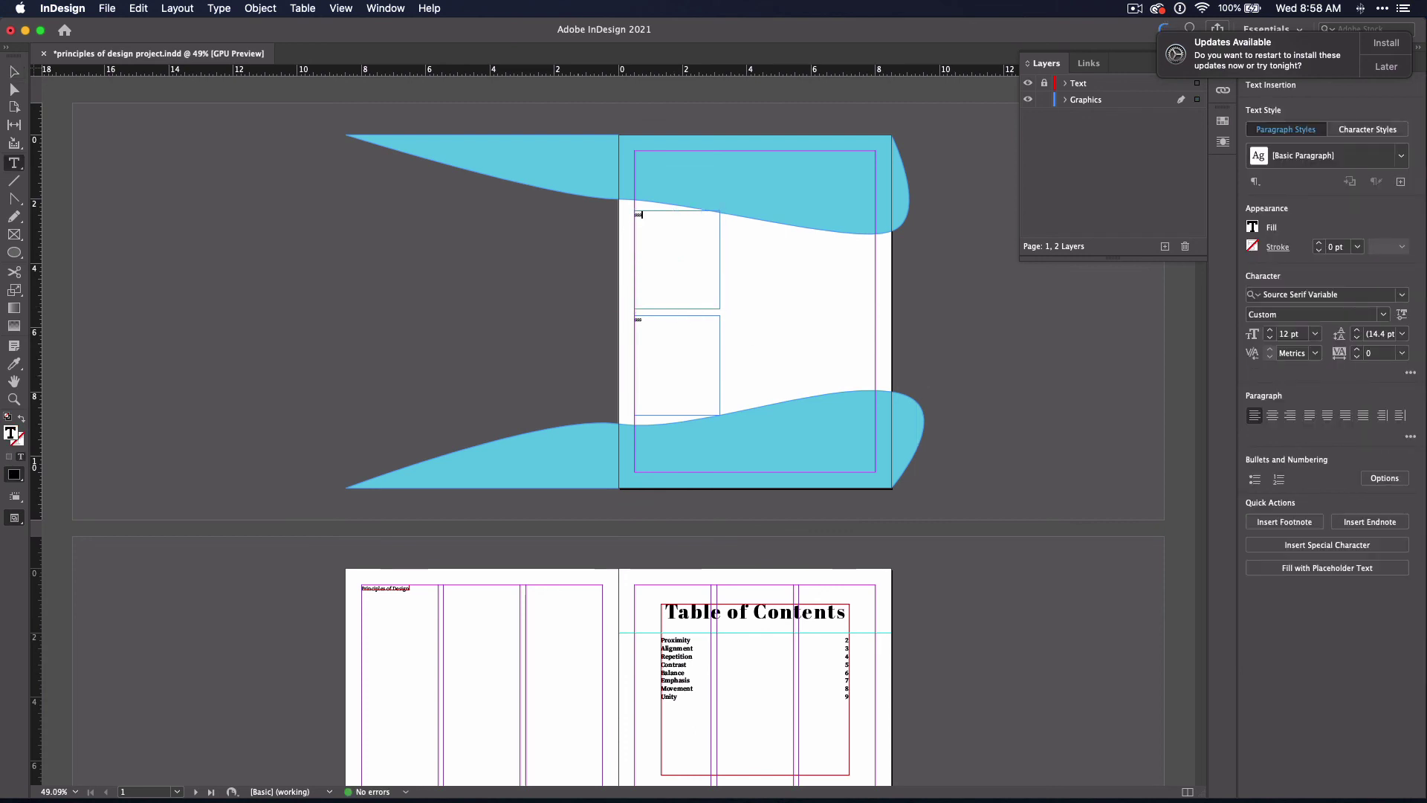
left_click(1401, 155)
left_click(1283, 232)
left_click(218, 9)
left_click(256, 478)
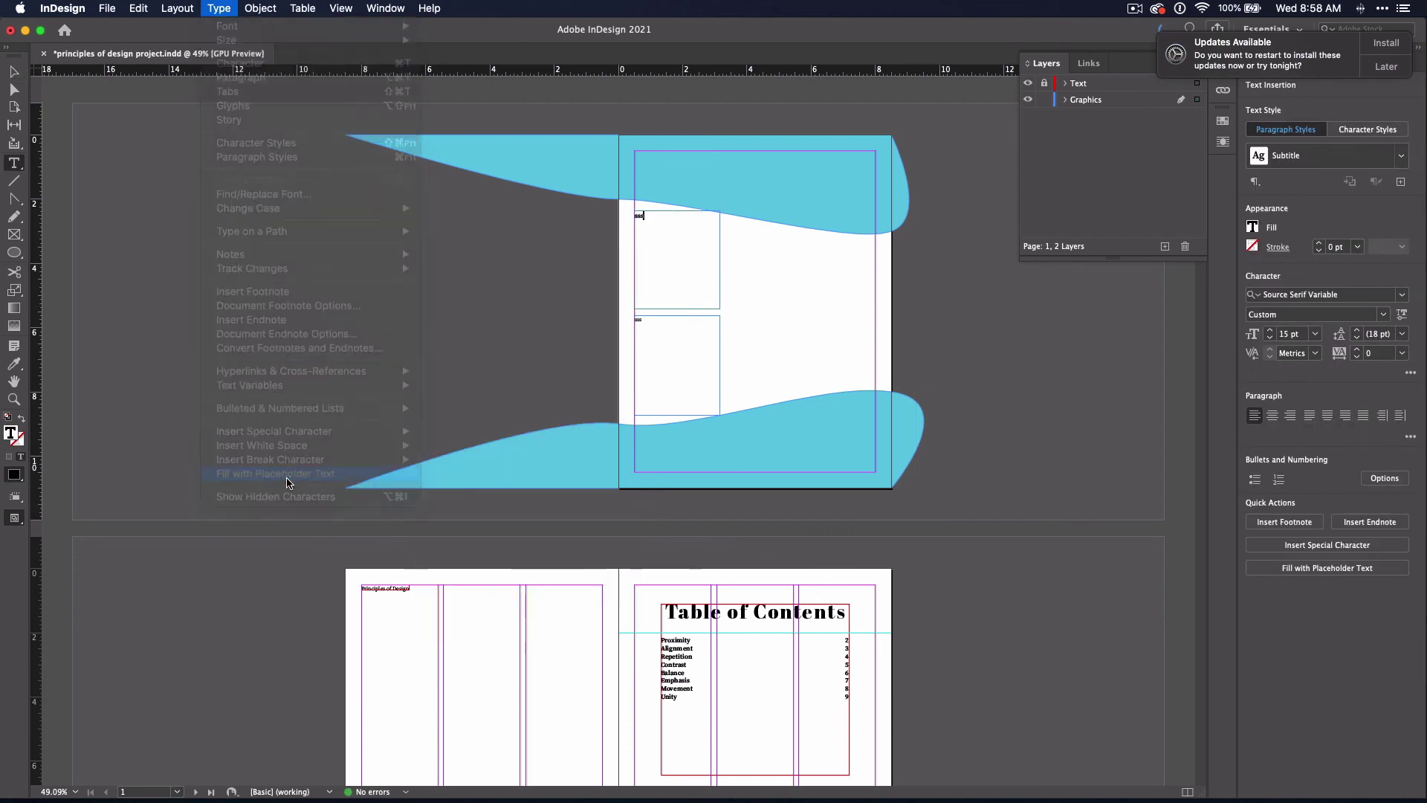
Step: Give the lower text frame the Subtitle paragraph style and fill it with placeholder text
double_click(638, 320)
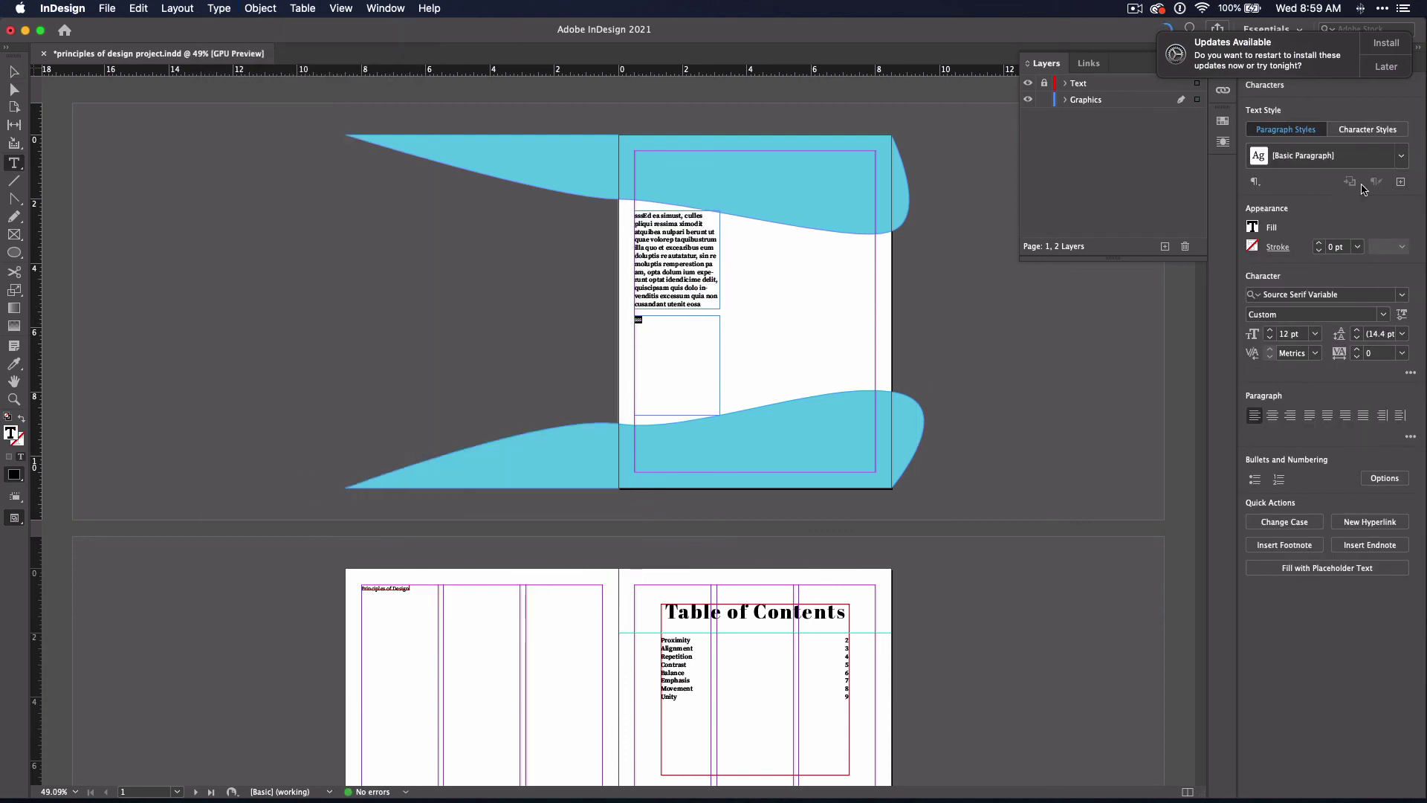
left_click(1401, 156)
left_click(1286, 233)
left_click(230, 9)
left_click(267, 473)
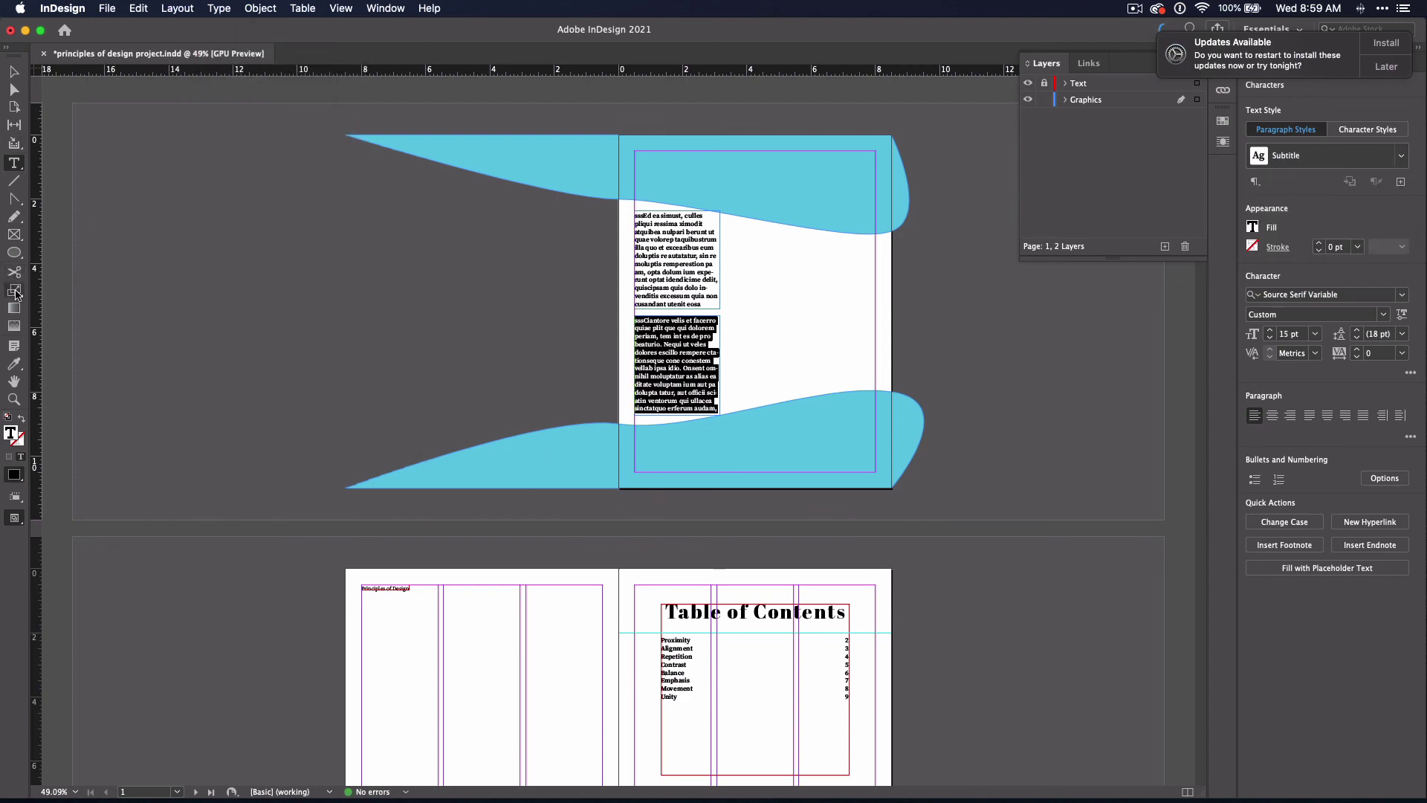
Step: Draw a rectangle frame about 5.2 × 6.4 in from the text frames to the cover's outer edge and change its stacking order
left_click(14, 234)
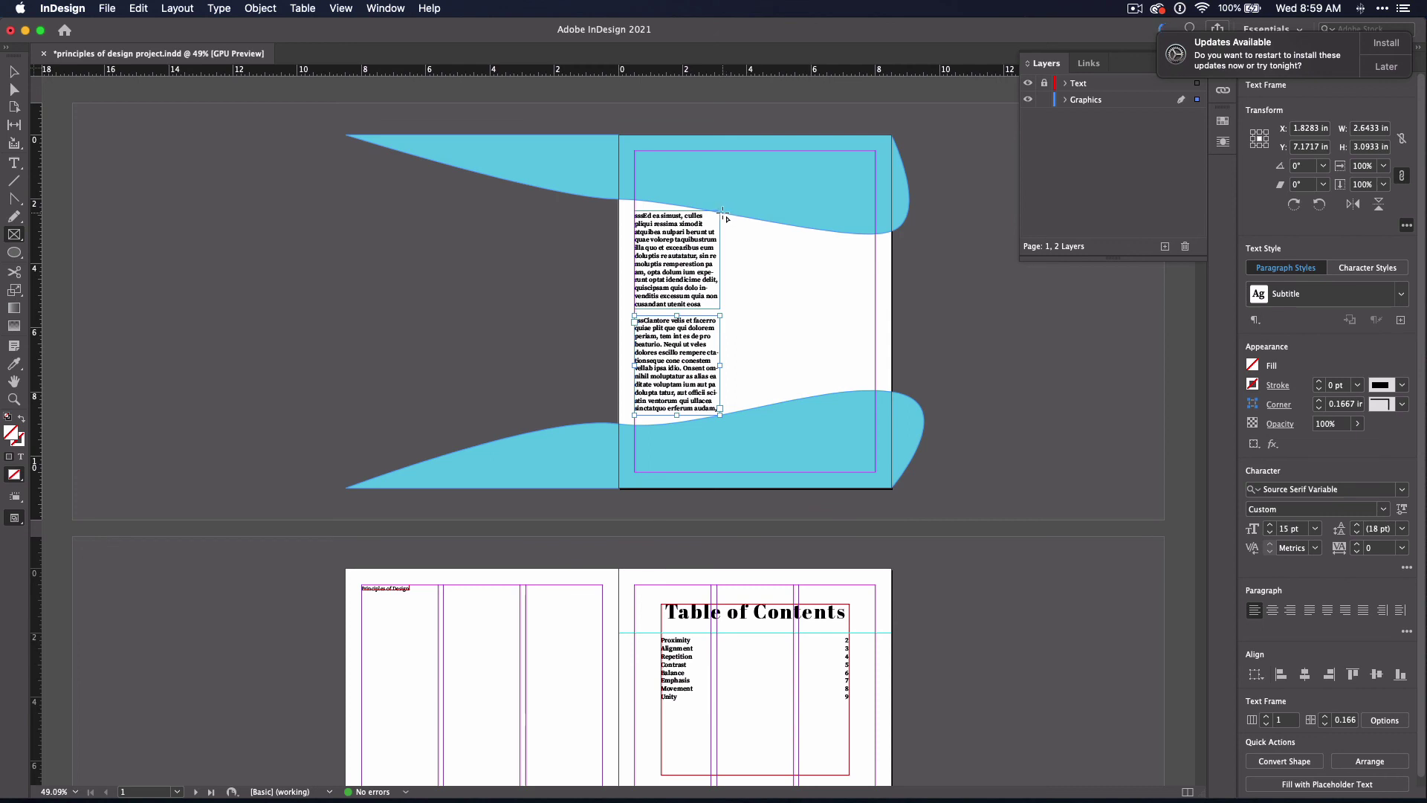
left_click_drag(724, 212, 892, 417)
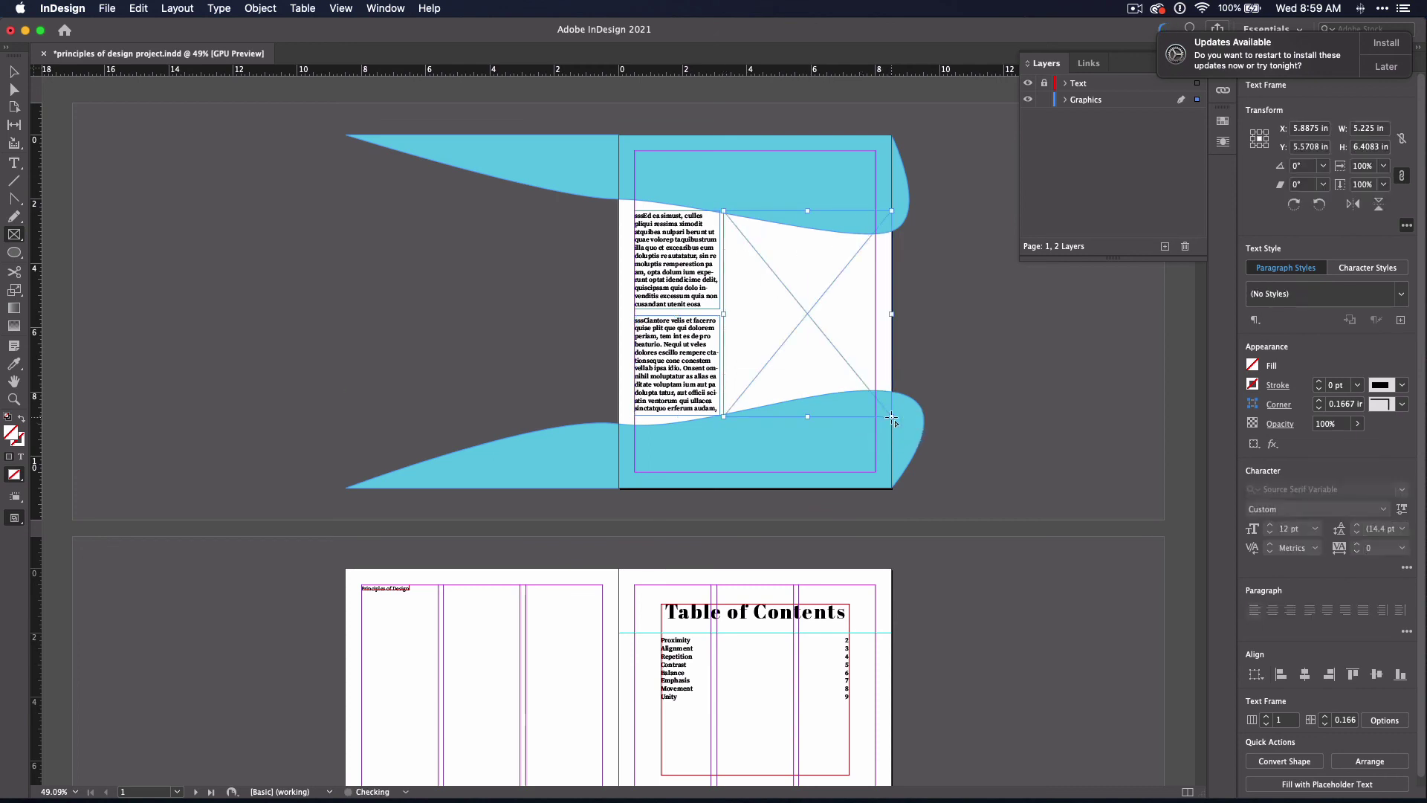
left_click(1370, 606)
left_click(1276, 666)
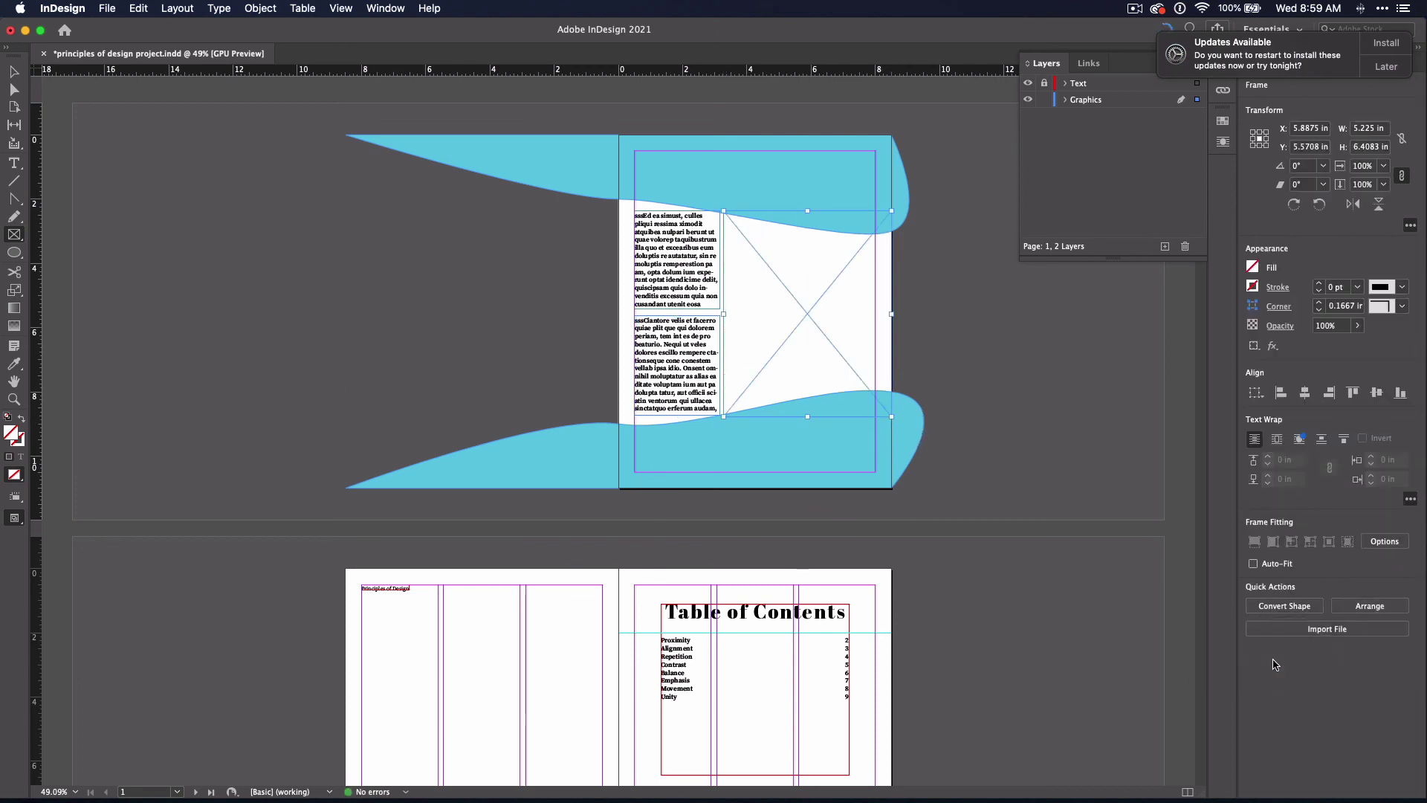
key("v")
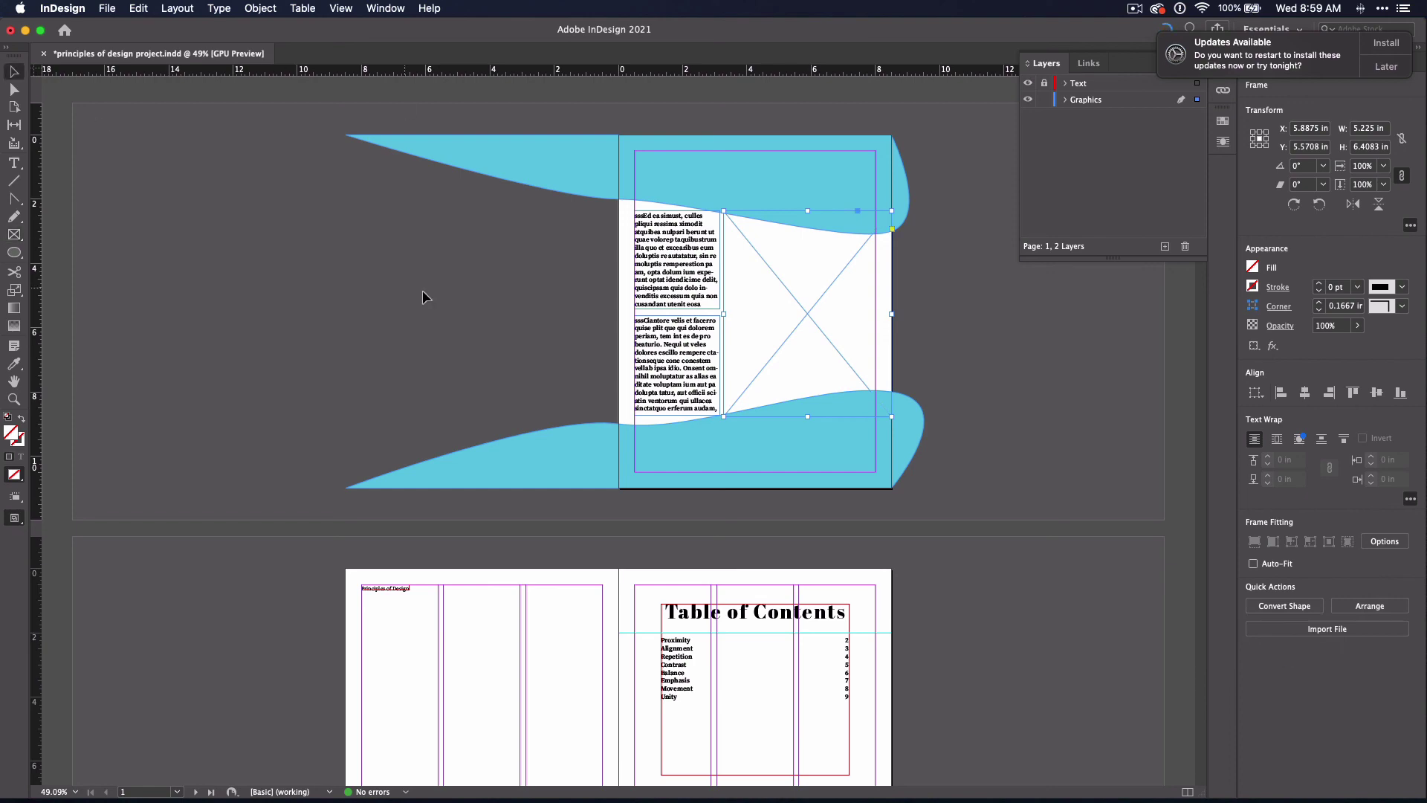
left_click(510, 404)
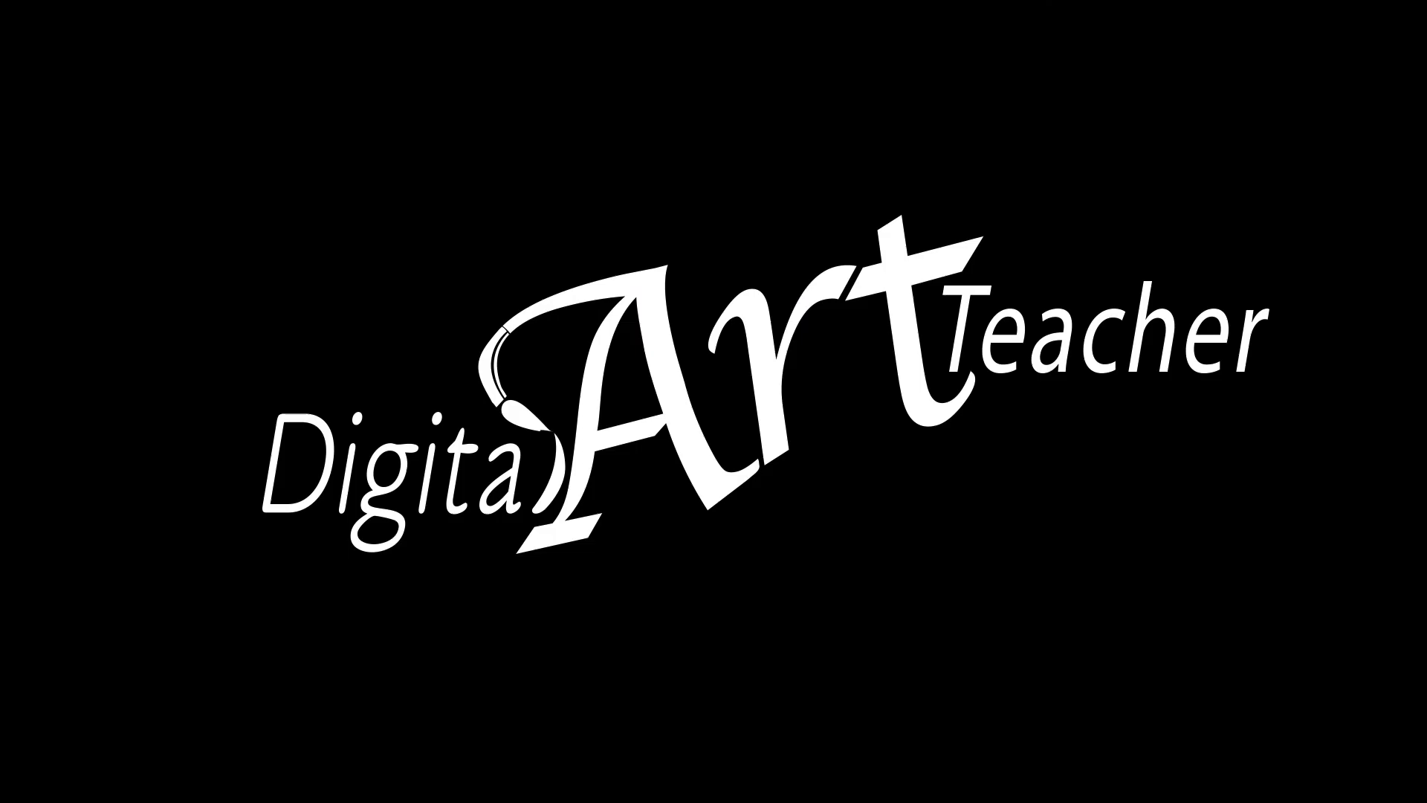